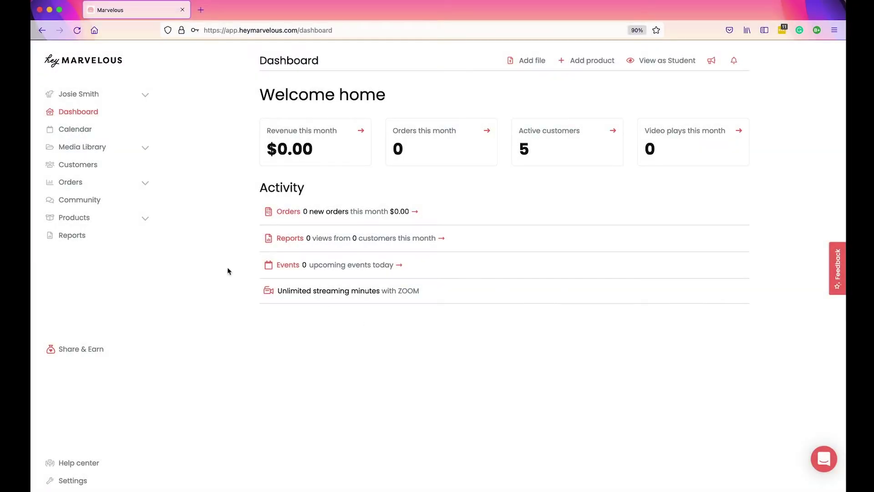
- Open Movement Membership from My products for editing and show its Content tab videos
left_click(90, 219)
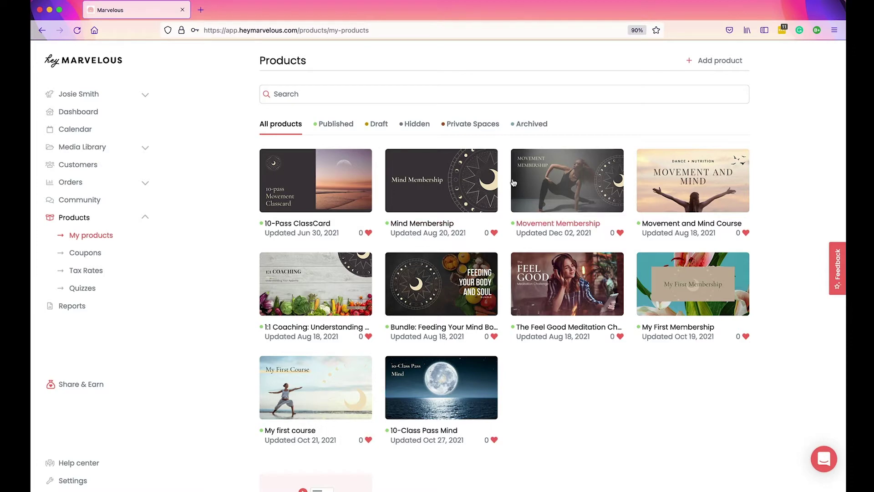
left_click(551, 186)
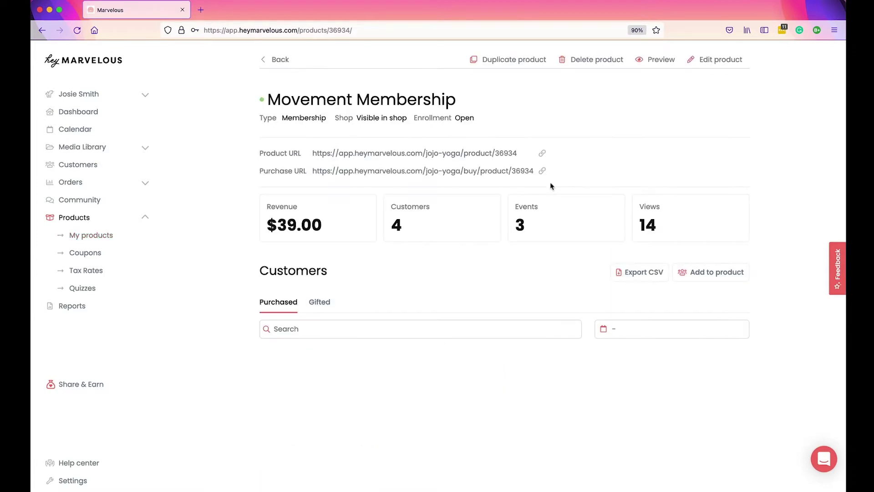
left_click(721, 64)
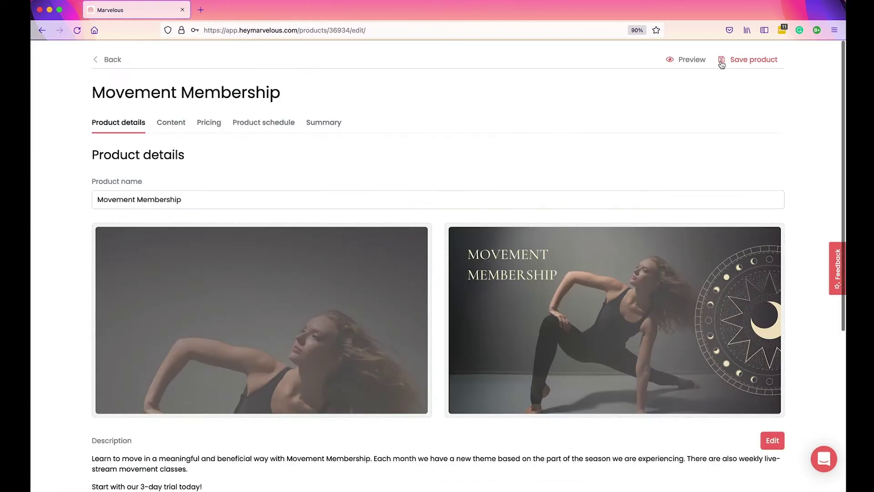
left_click(174, 129)
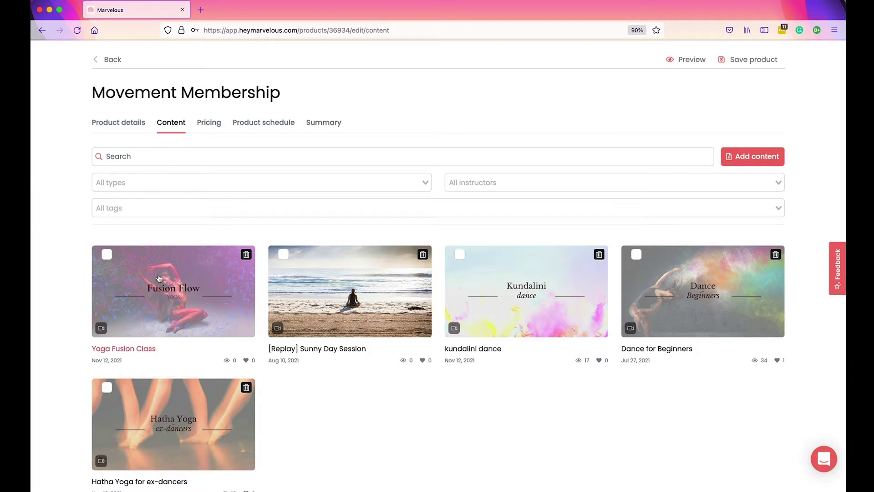
- Select Yoga Fusion Class, kundalini dance and Dance for Beginners, then create a playlist from them
left_click(108, 255)
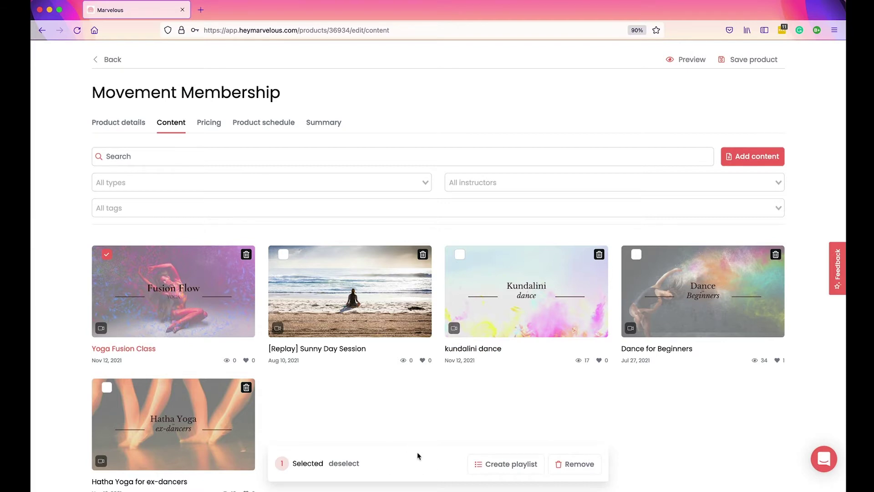
left_click(461, 256)
left_click(636, 256)
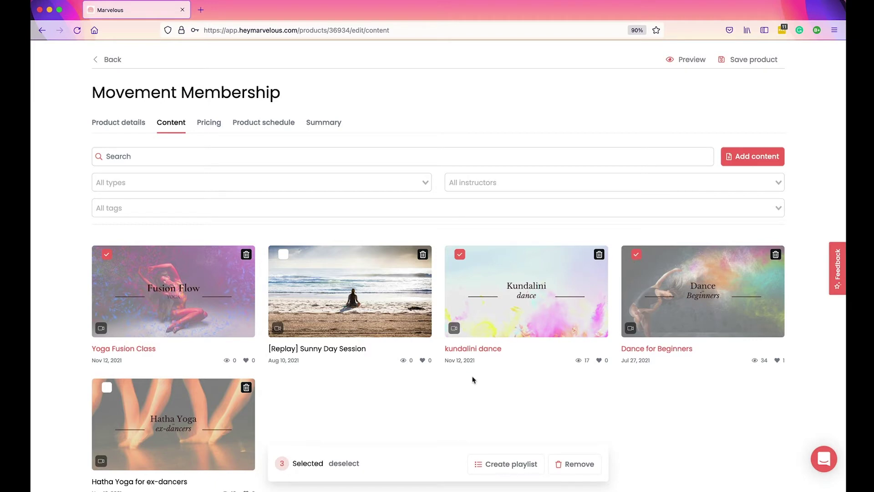
left_click(500, 469)
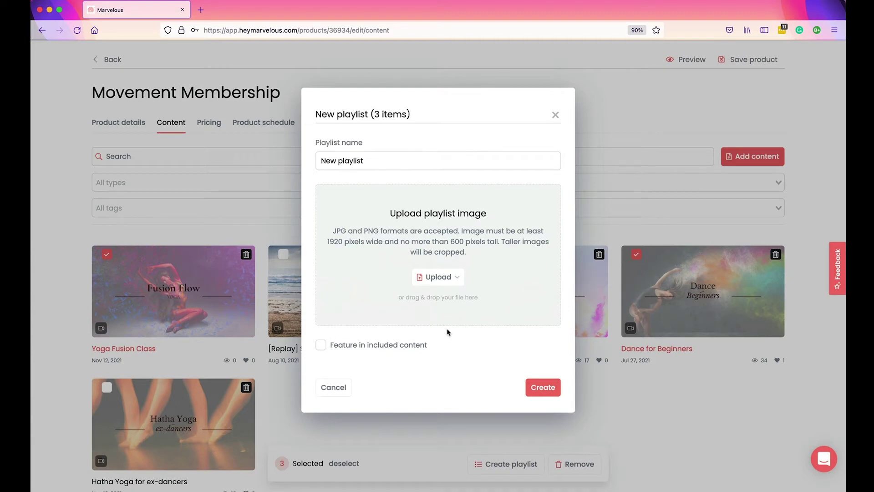
- Rename the playlist to 'This Week's Classes' and choose Design with Canva for its cover image
left_click_drag(369, 165, 316, 158)
type("This")
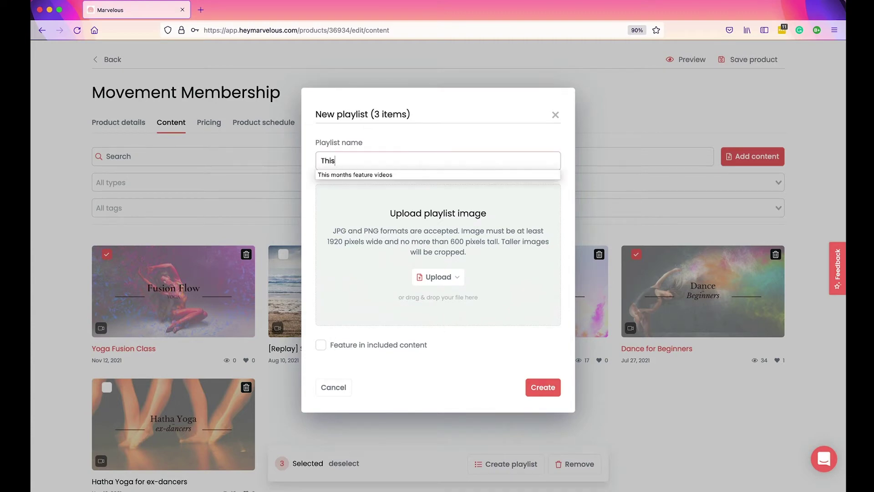
type(" Weeks")
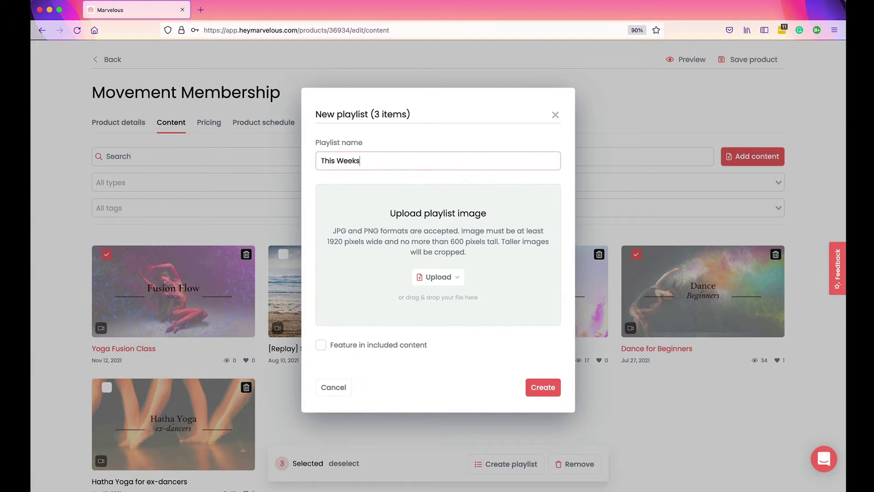
type(" Classes")
left_click(357, 161)
type("'")
left_click(450, 277)
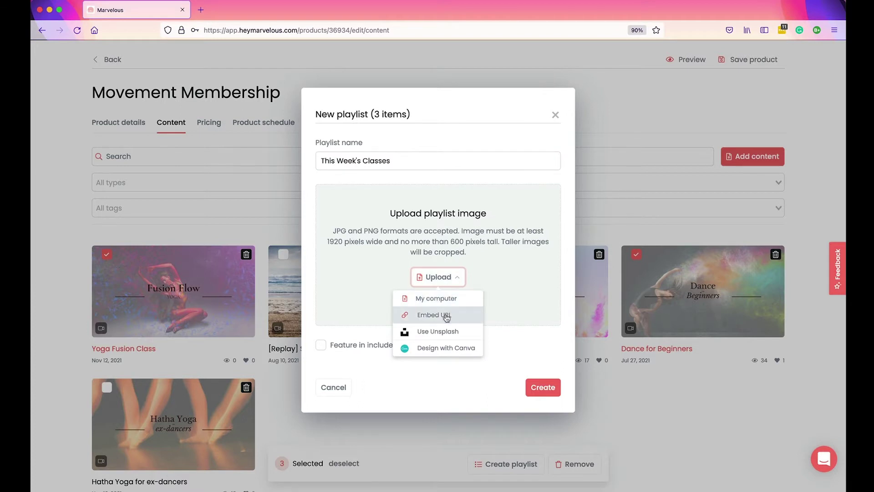
left_click(439, 352)
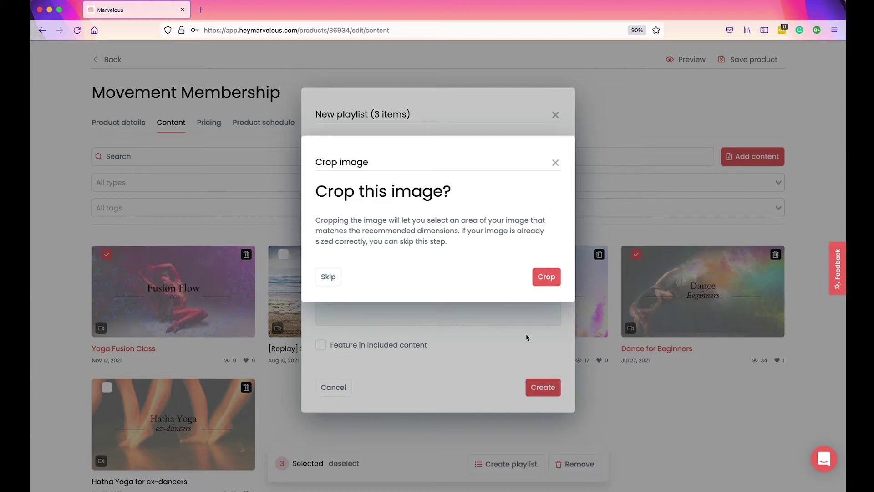
- Crop the imported This Week's Classes banner to the recommended shape and apply it
left_click(545, 278)
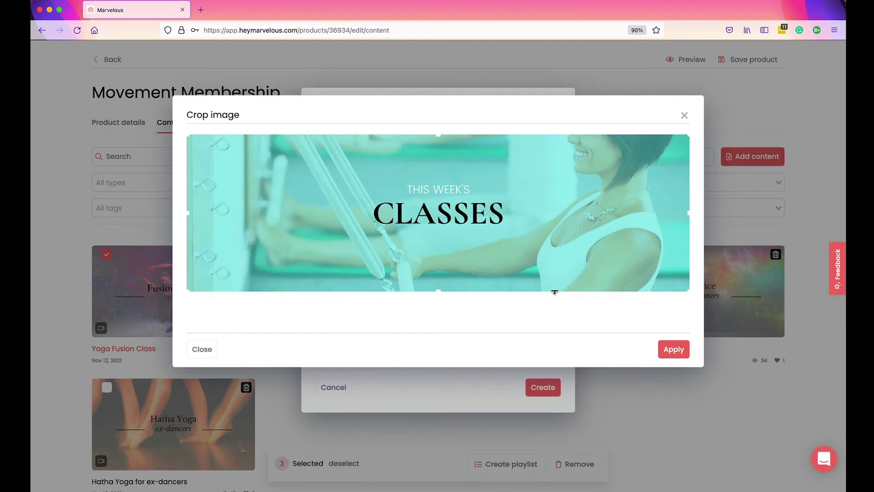
mouse_move(688, 290)
left_mouse_down()
mouse_move(502, 242)
mouse_move(689, 292)
left_mouse_up()
left_click(673, 349)
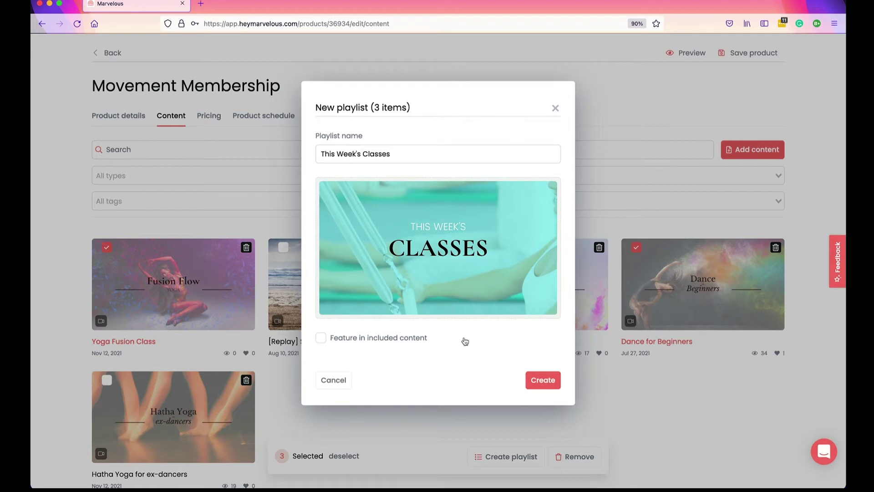
- Create This Week's Classes as a featured playlist, save Movement Membership, and preview it as a student
left_click(321, 339)
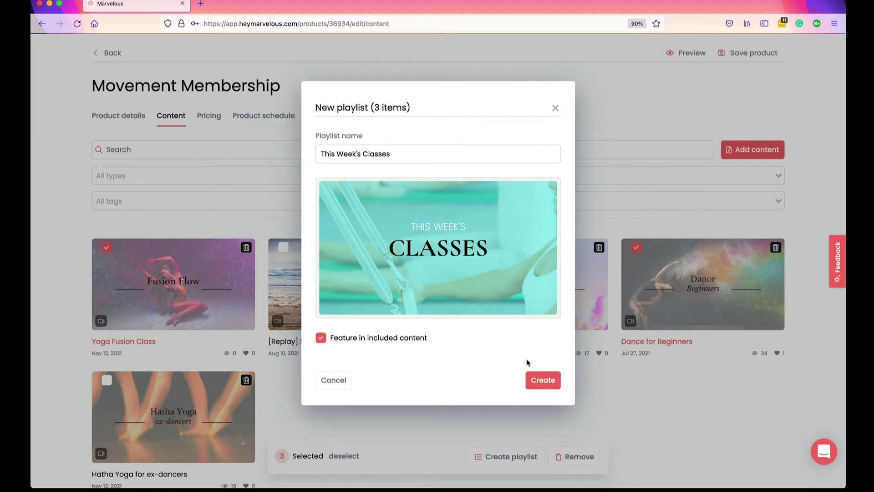
left_click(544, 381)
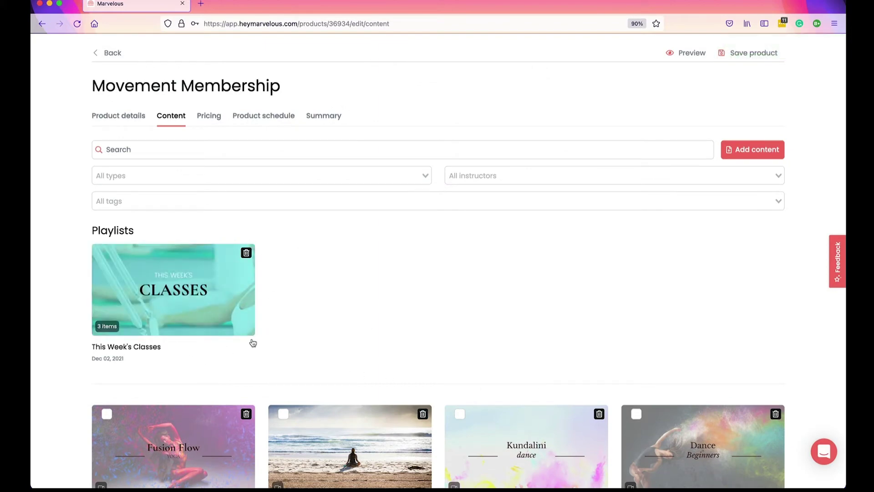
scroll(241, 359, "down", 3)
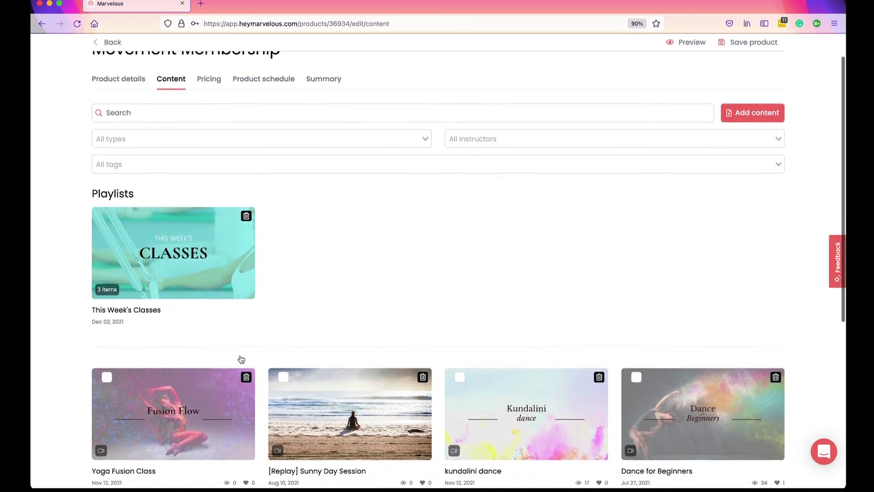
scroll(241, 359, "up", 3)
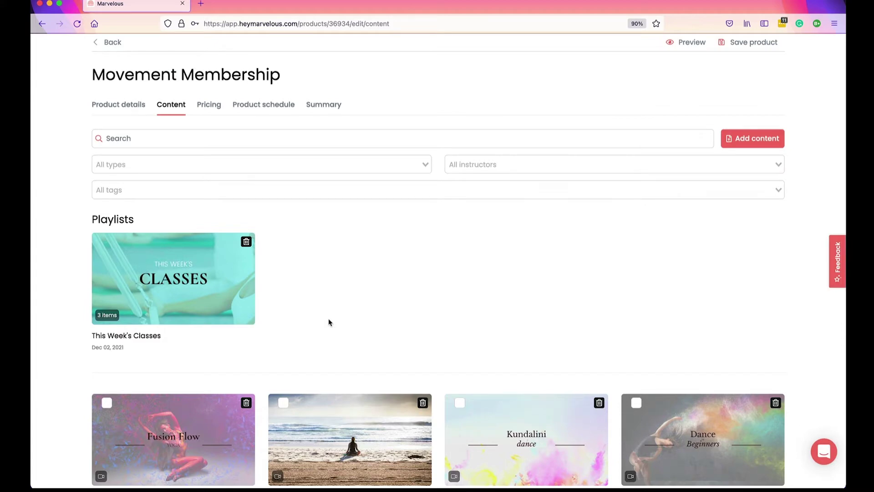
left_click(752, 43)
left_click(692, 42)
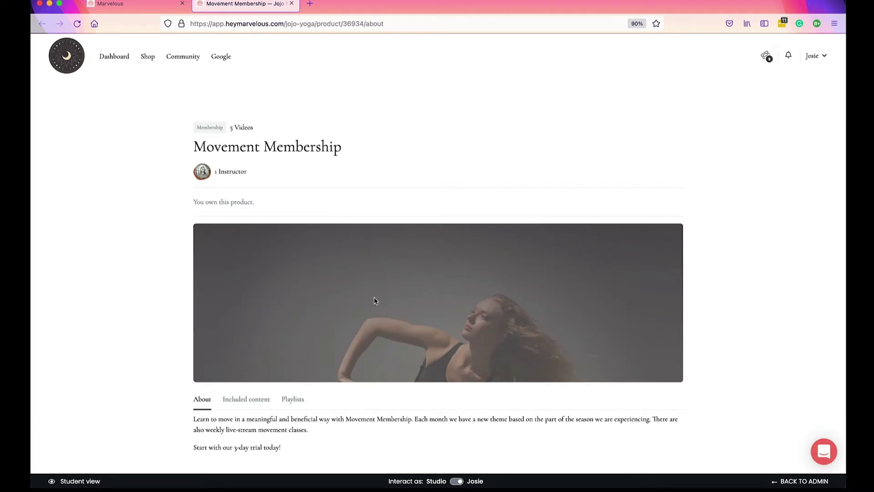
- Open the Included content tab in the student preview and scroll through the playlist and video cards
scroll(374, 300, "down", 3)
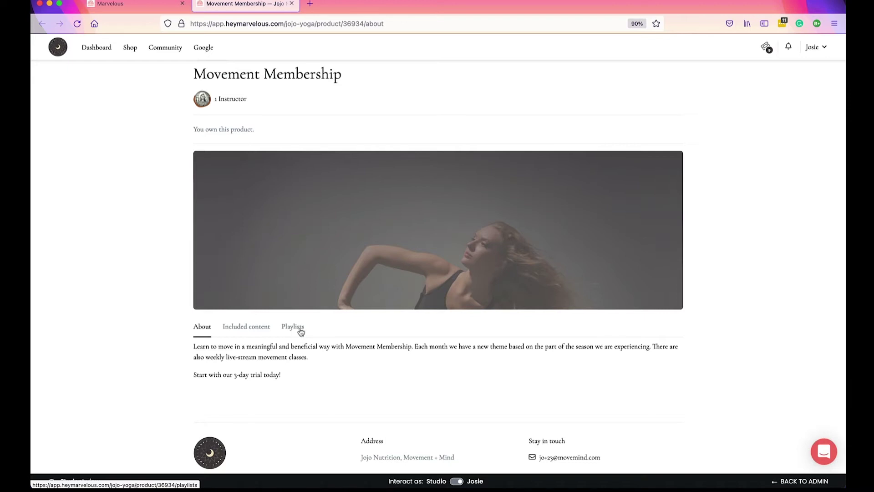
left_click(260, 330)
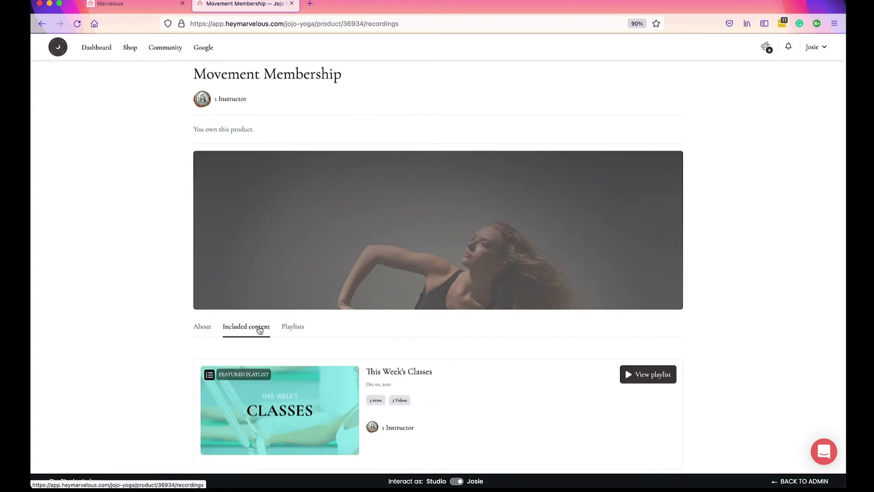
scroll(259, 330, "down", 3)
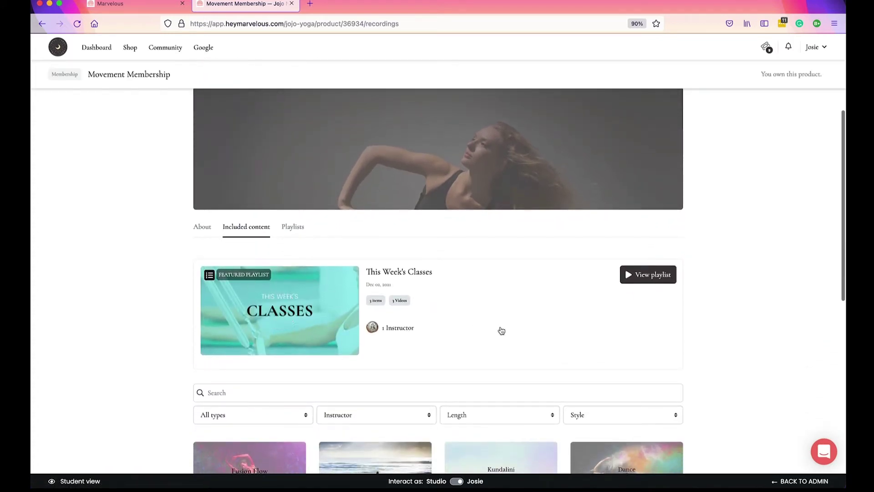
scroll(501, 330, "down", 2)
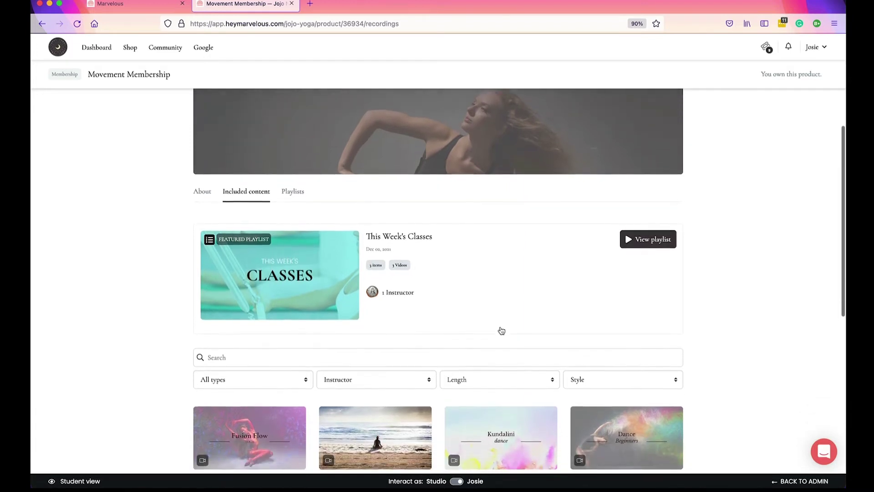
scroll(502, 330, "down", 2)
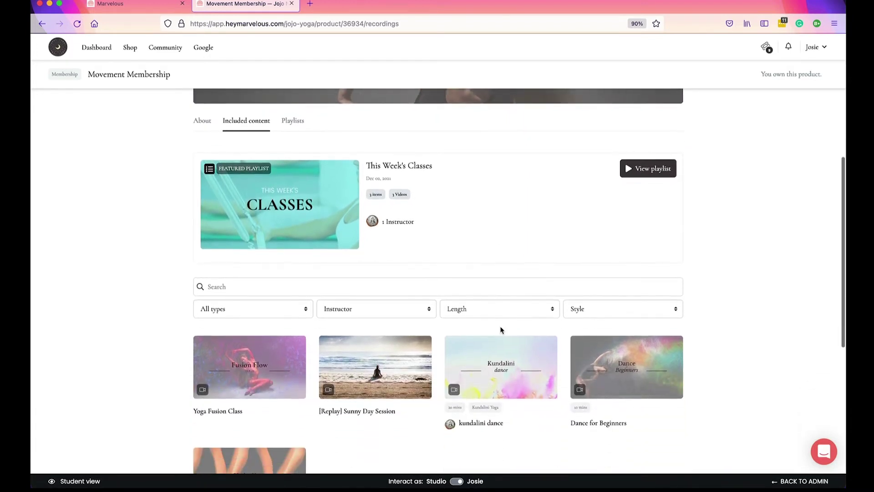
scroll(502, 330, "down", 2)
scroll(501, 330, "up", 2)
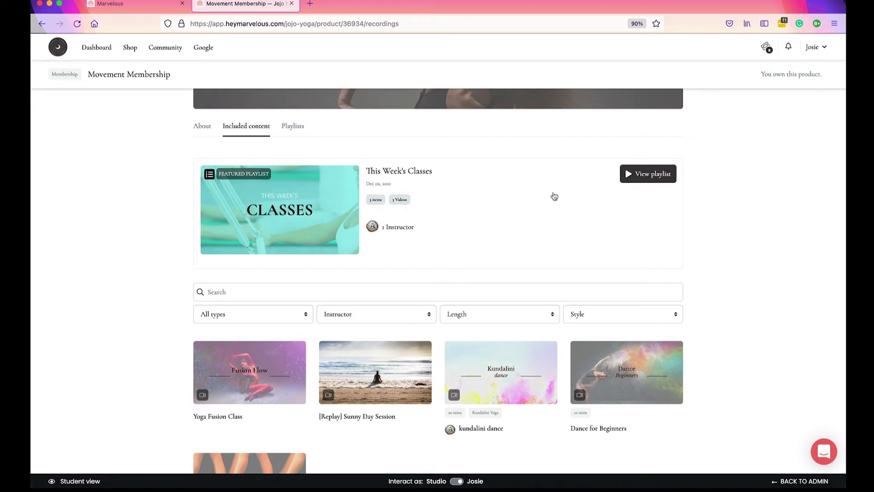
- Open This Week's Classes, view Yoga Fusion Class, kundalini dance and Dance for Beginners, then go back
left_click(647, 176)
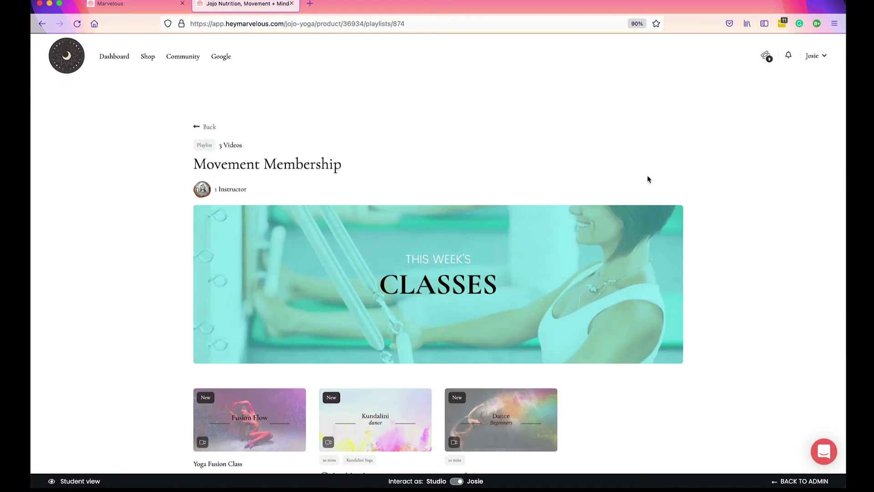
scroll(649, 179, "down", 2)
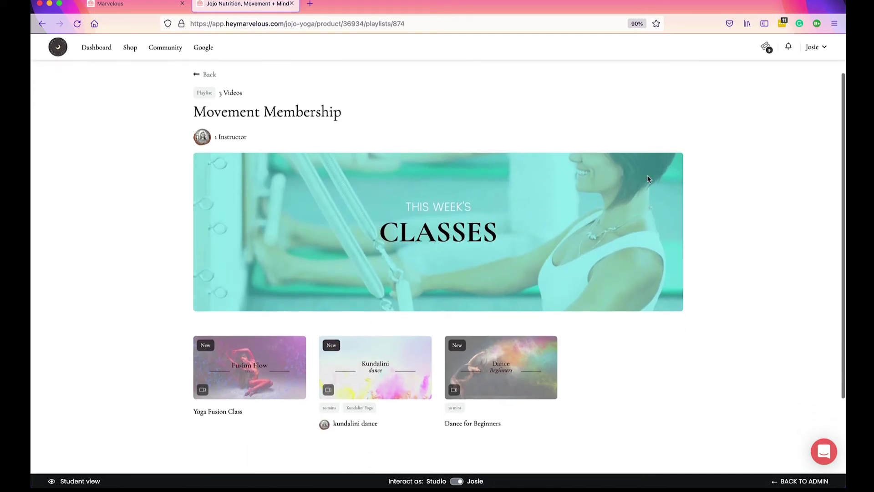
scroll(648, 180, "down", 1)
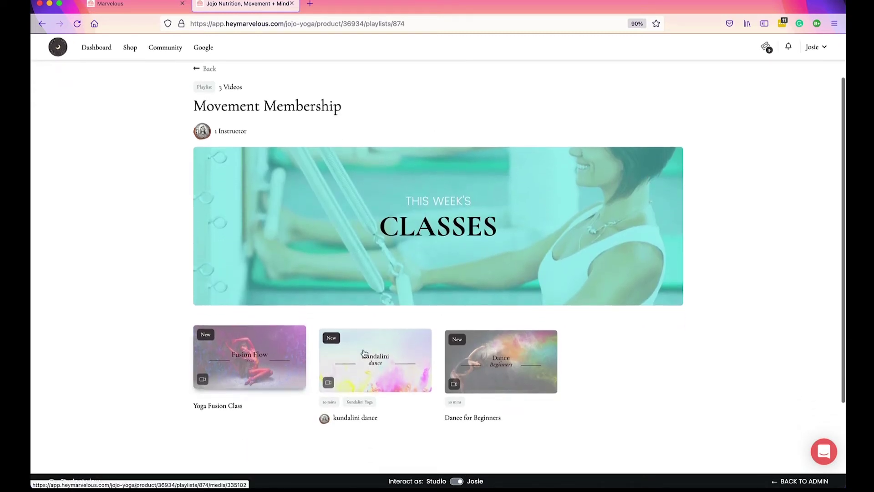
left_click(261, 361)
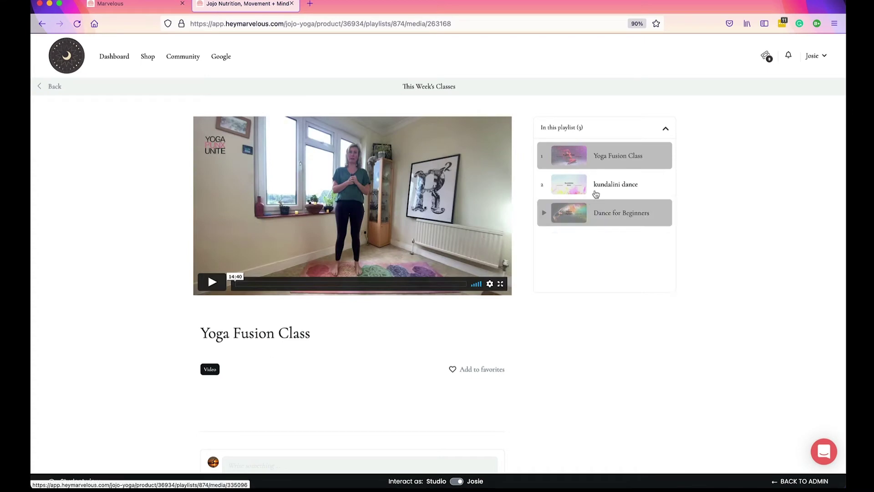
left_click(611, 189)
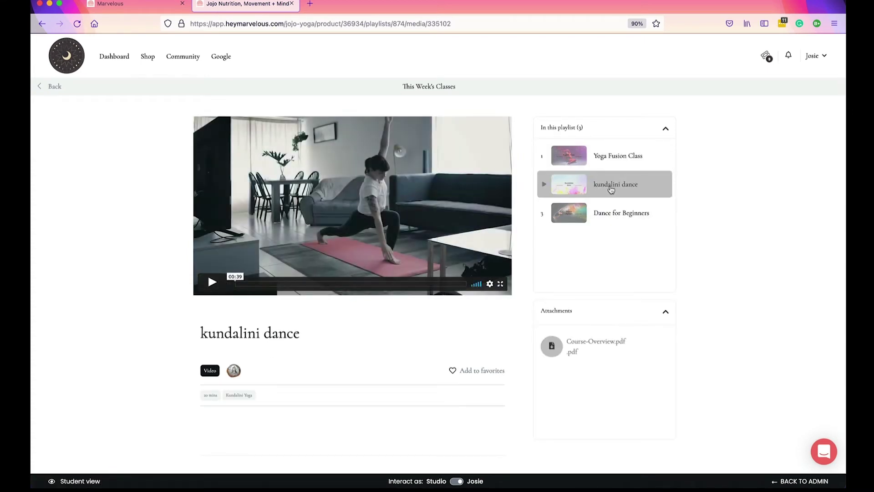
left_click(610, 213)
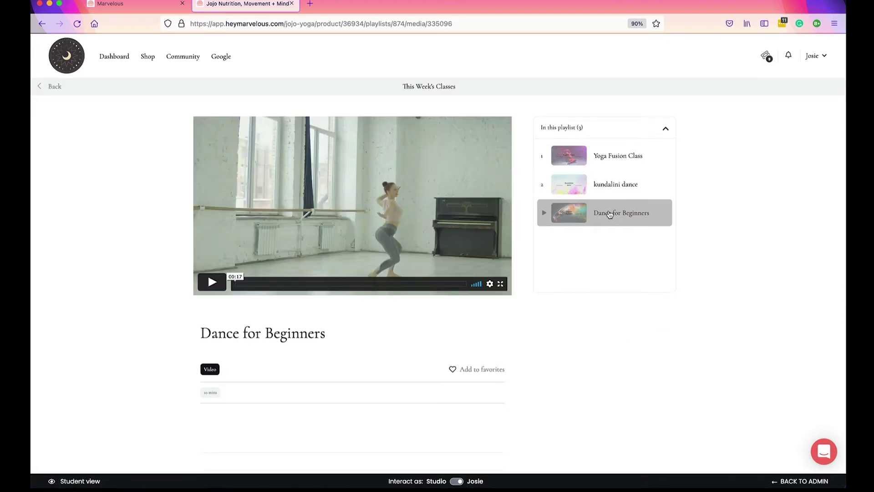
left_click(55, 87)
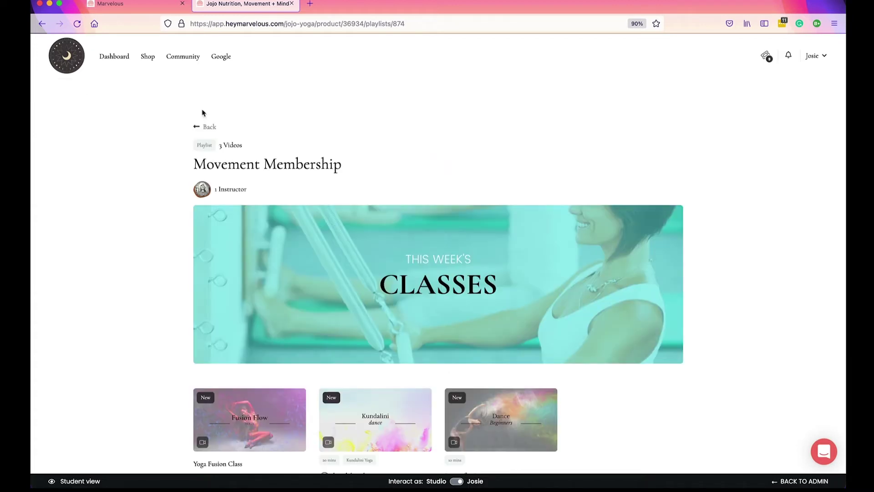
- Return to the Movement Membership product page and show its Included content tab
left_click(209, 127)
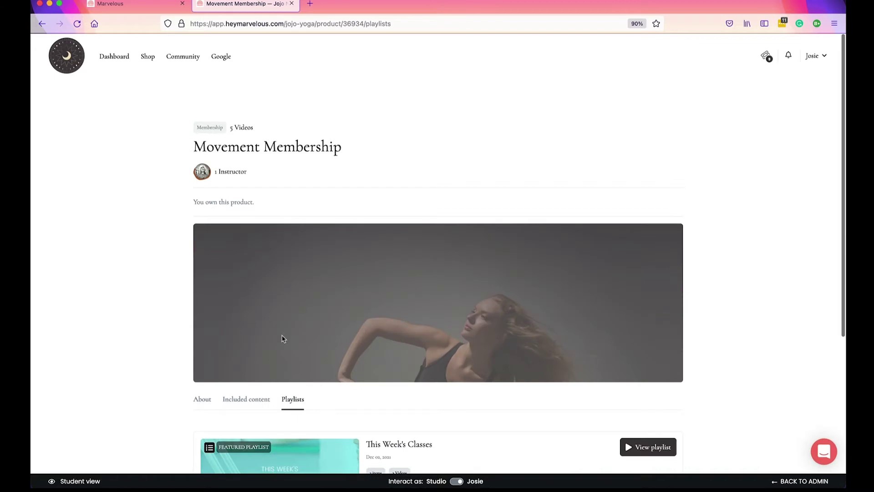
scroll(283, 338, "down", 5)
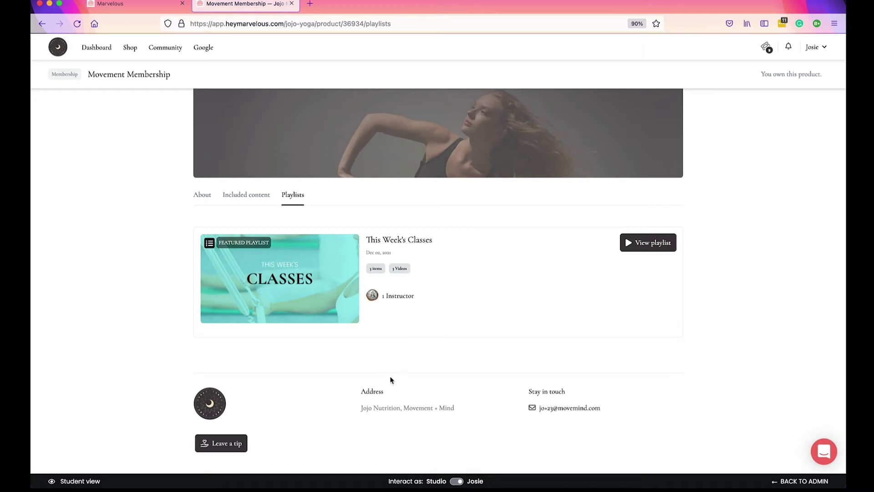
left_click(265, 198)
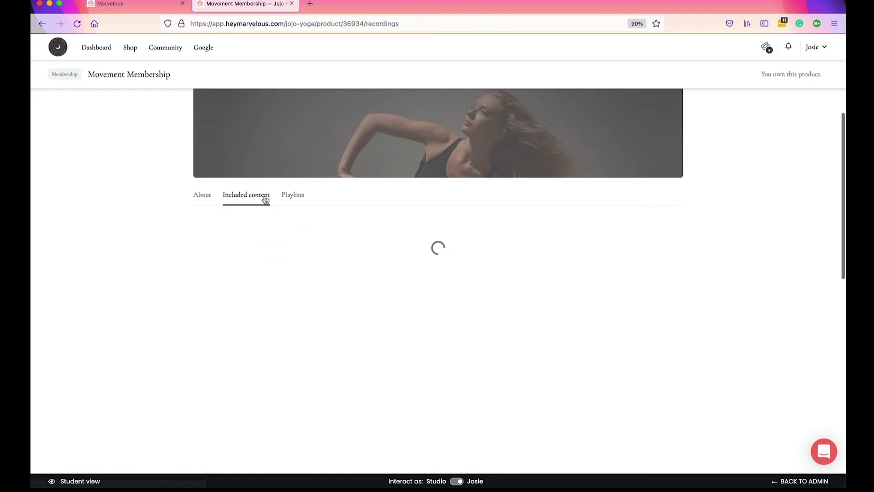
mouse_move(289, 314)
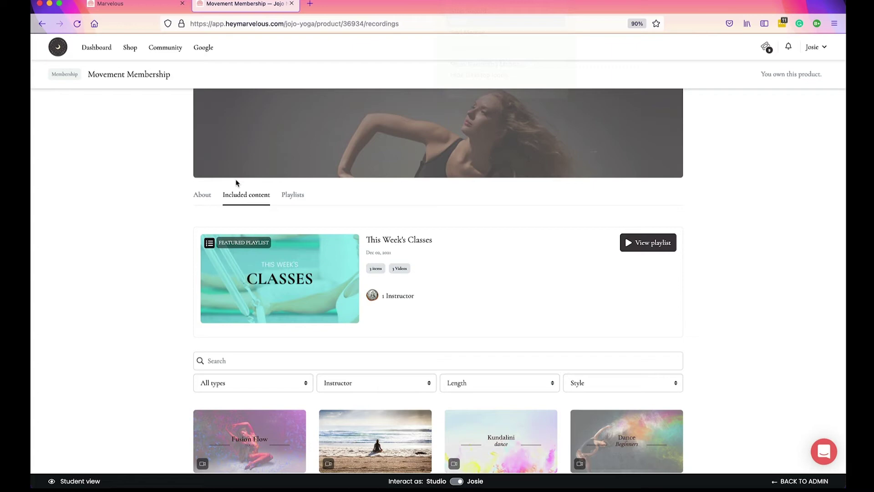
- In the admin content editor, select the [Replay] Sunny Day Session and Hatha Yoga for ex-dancers videos
left_click(140, 5)
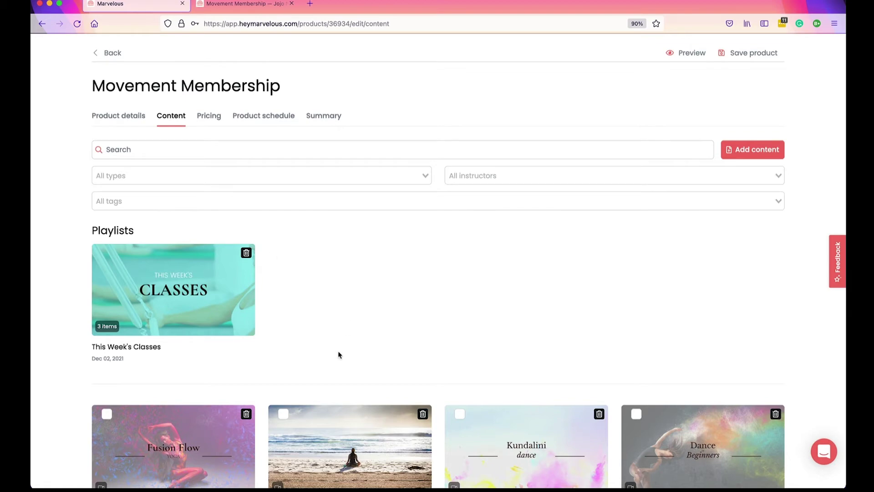
scroll(338, 354, "down", 5)
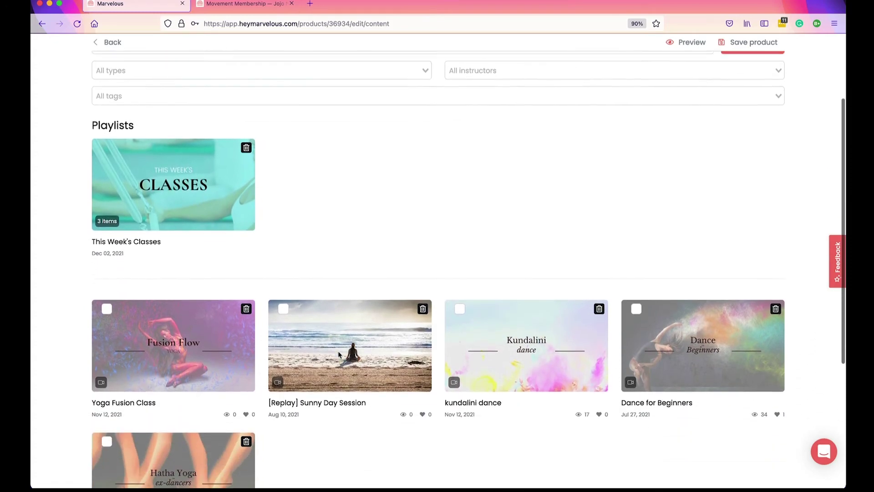
left_click(283, 204)
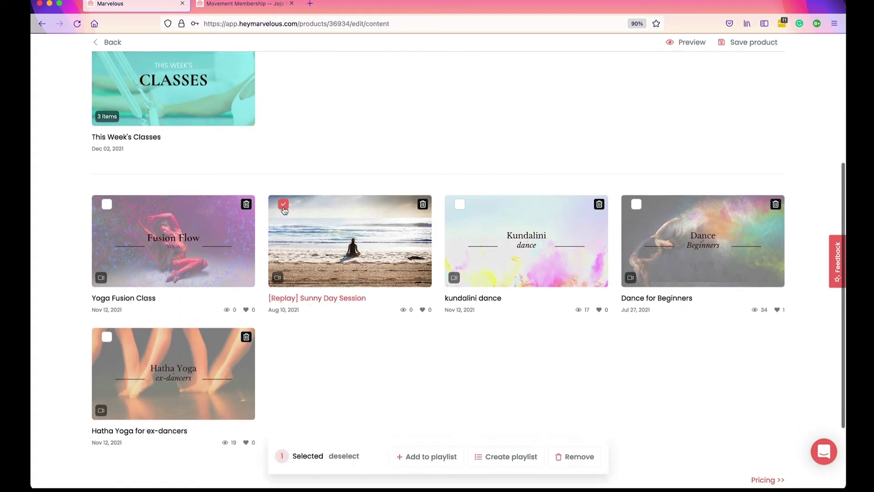
left_click(107, 337)
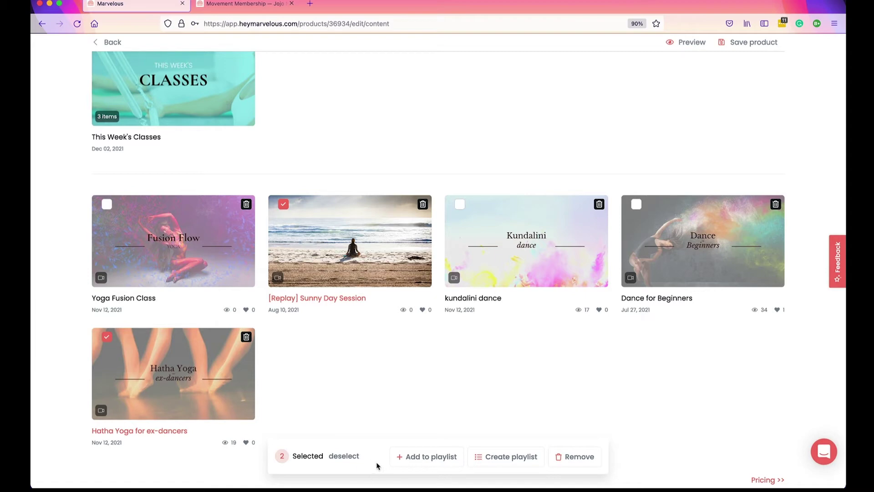
- Check the existing playlists under Add to playlist, cancel, and create a new playlist for the two replays
left_click(424, 457)
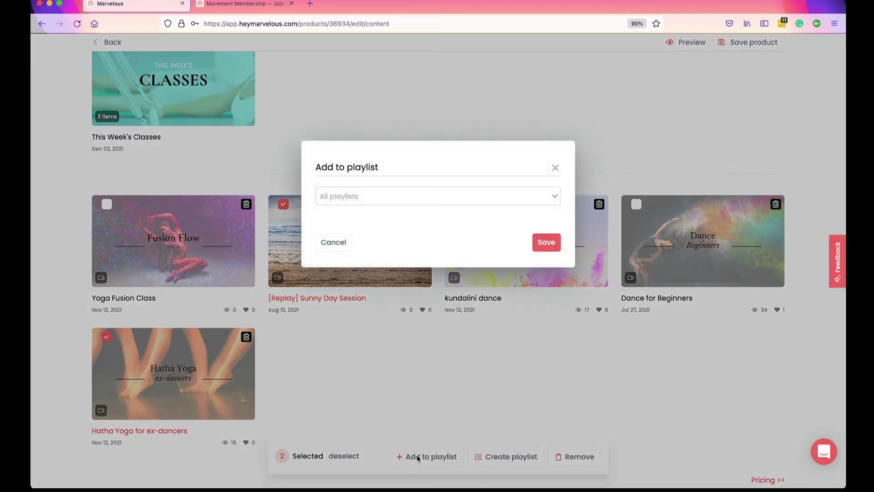
left_click(555, 196)
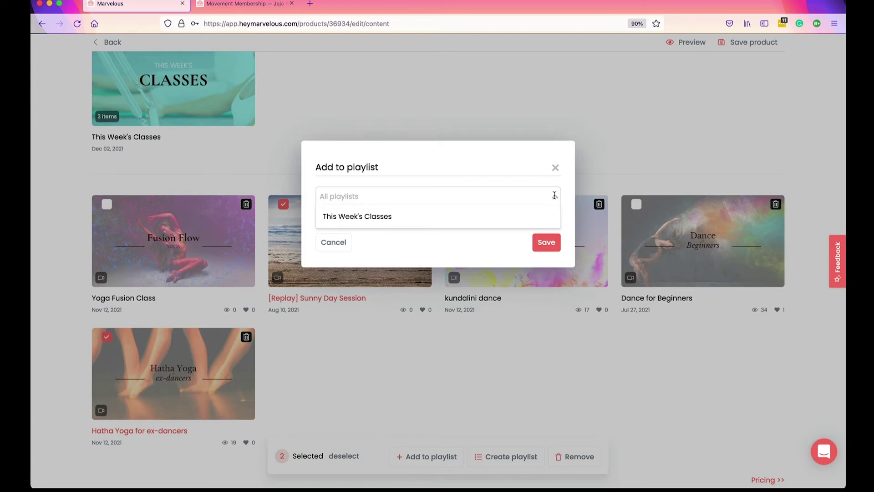
left_click(568, 190)
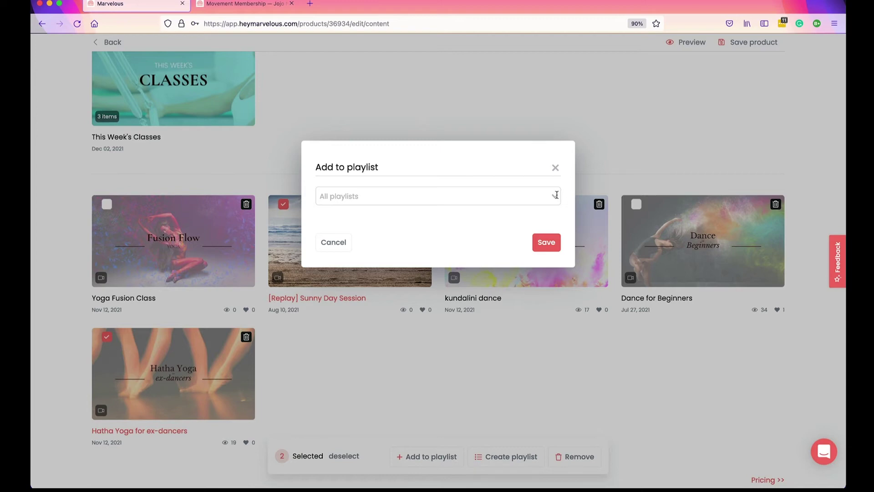
left_click(555, 167)
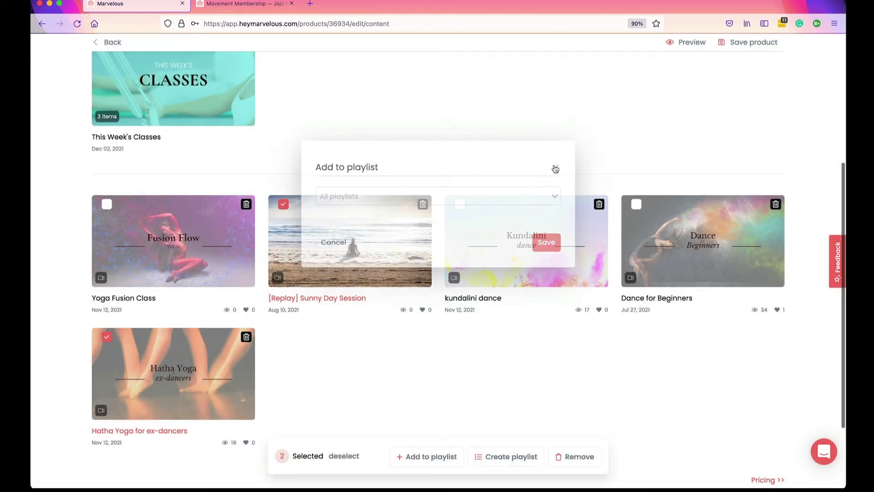
left_click(507, 462)
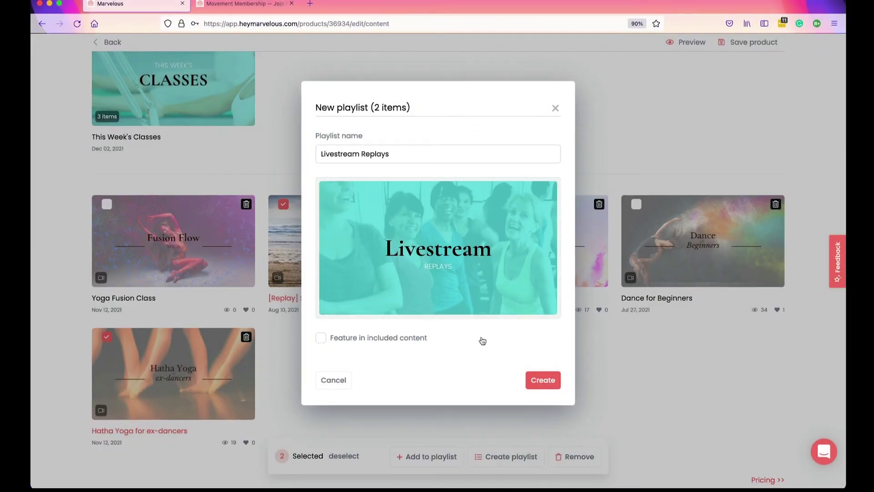
- Create the Livestream Replays playlist, declining to replace This Week's Classes as the featured playlist
mouse_move(474, 269)
left_click(321, 339)
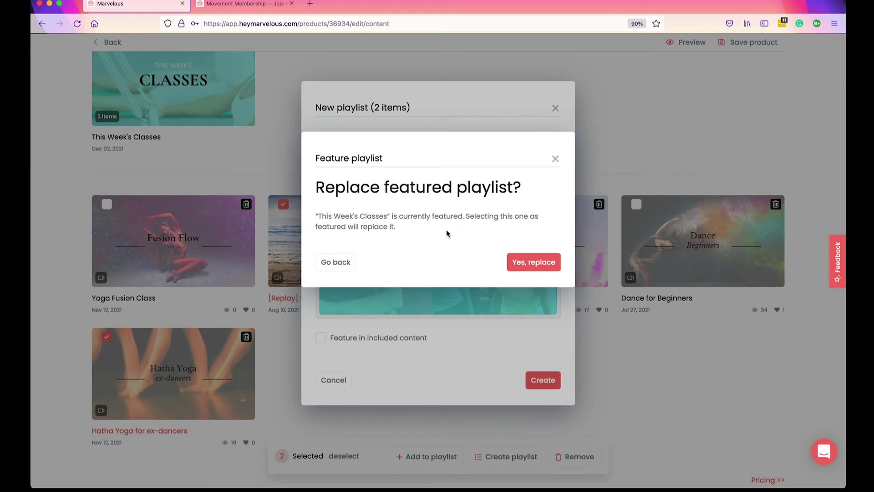
left_click(558, 162)
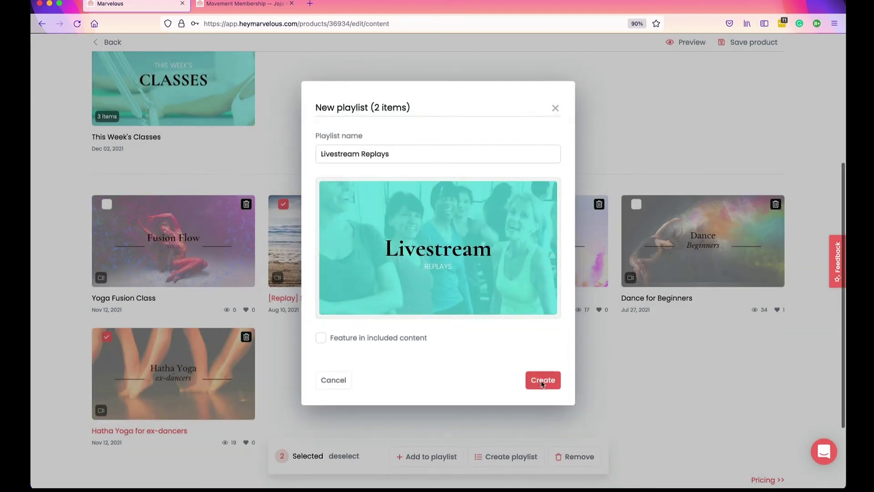
left_click(542, 383)
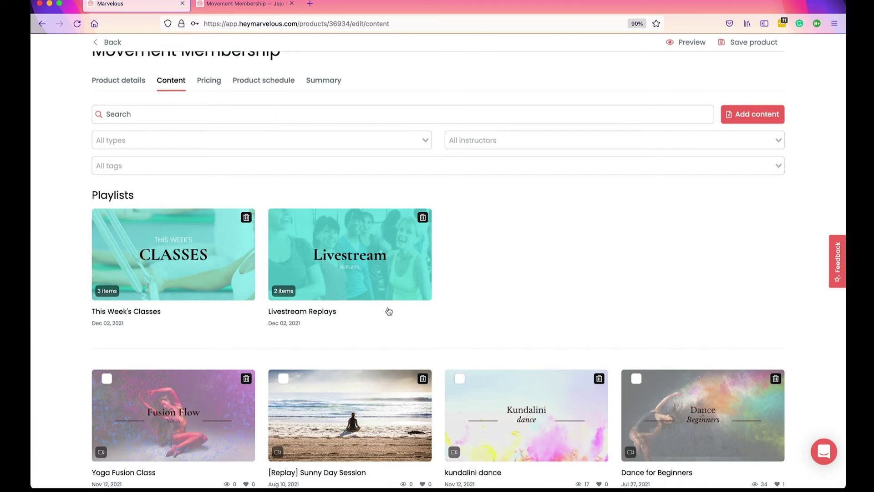
- In the reloaded student view, check that Playlists lists This Week's Classes and Livestream Replays, then return to admin
left_click(248, 6)
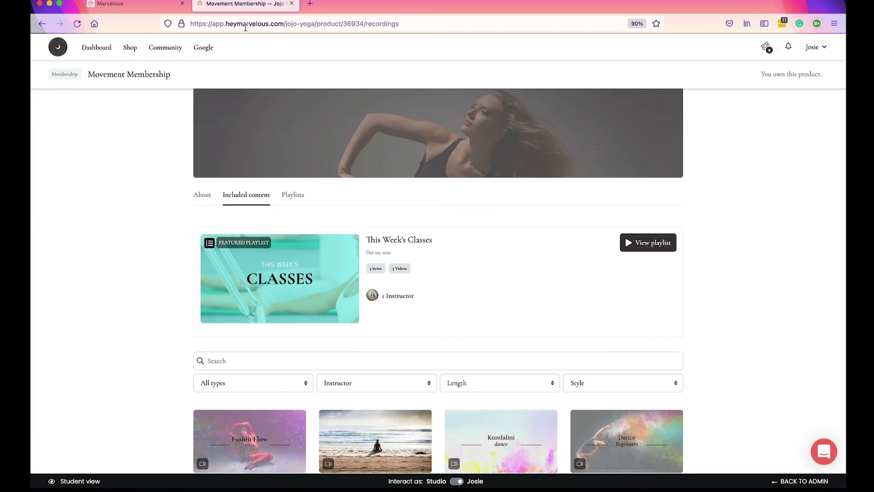
key("super+r")
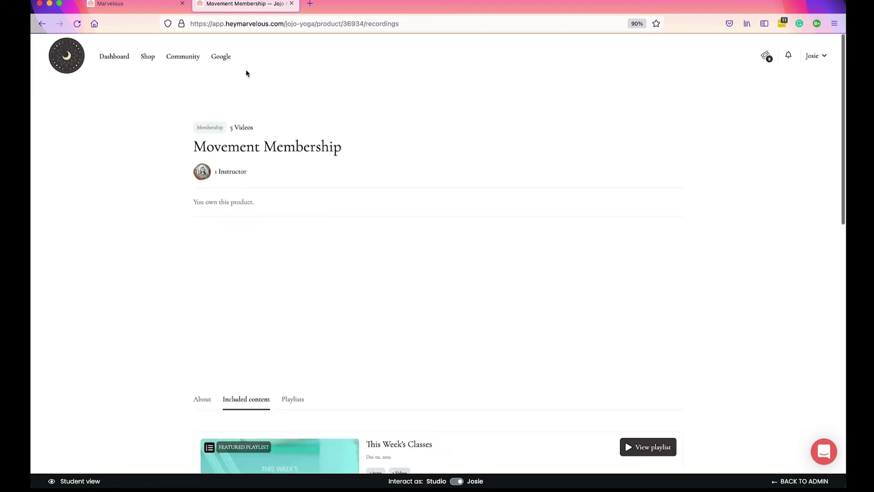
scroll(251, 287, "down", 5)
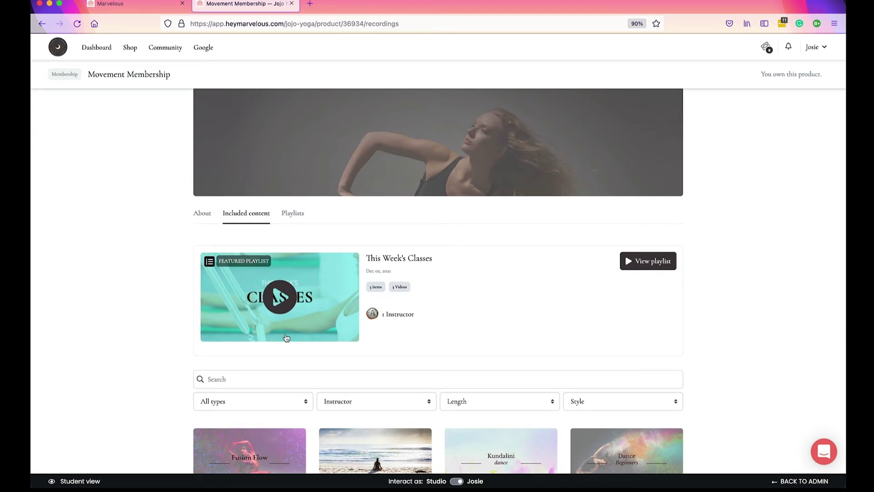
left_click(297, 213)
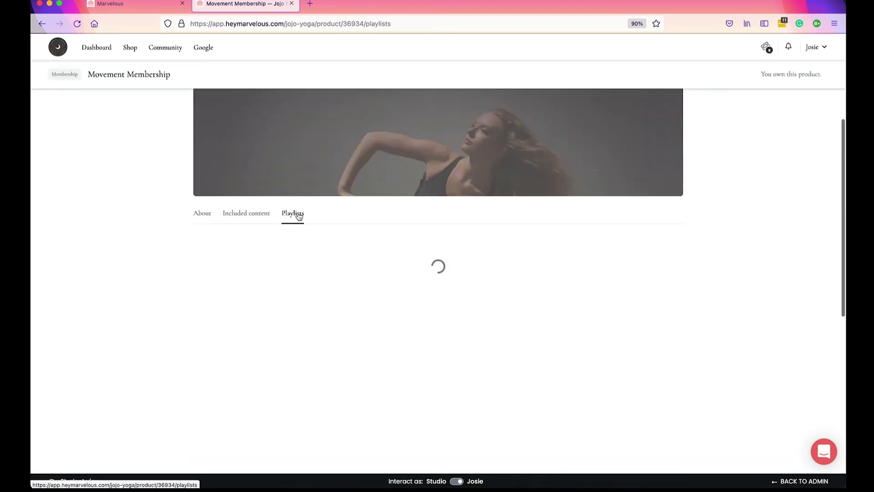
scroll(298, 308, "down", 2)
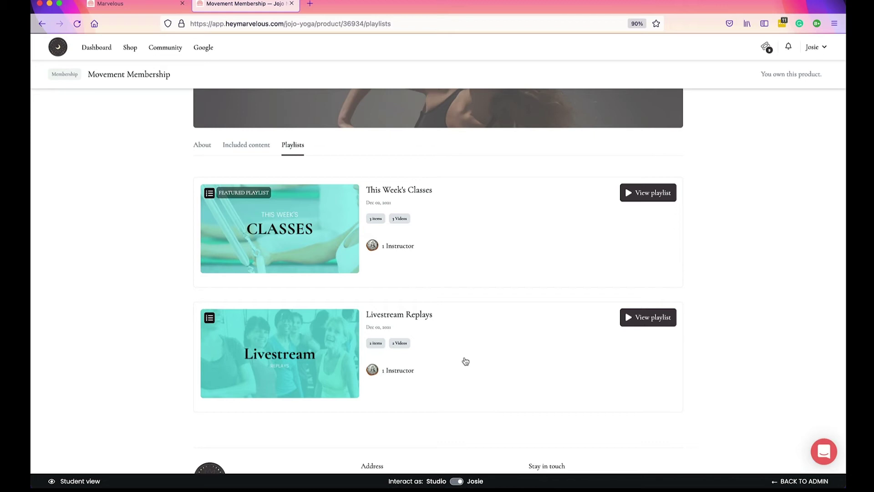
left_click(127, 3)
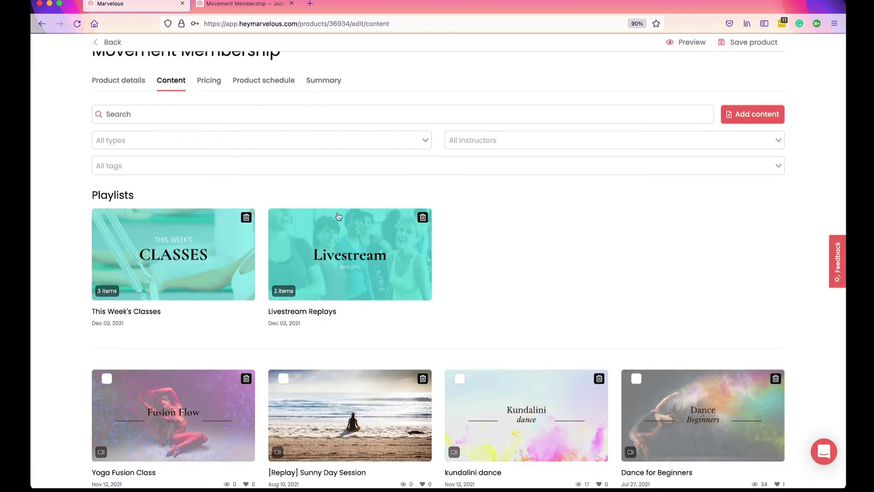
- Delete the Livestream Replays playlist and save the Movement Membership product
left_click(423, 219)
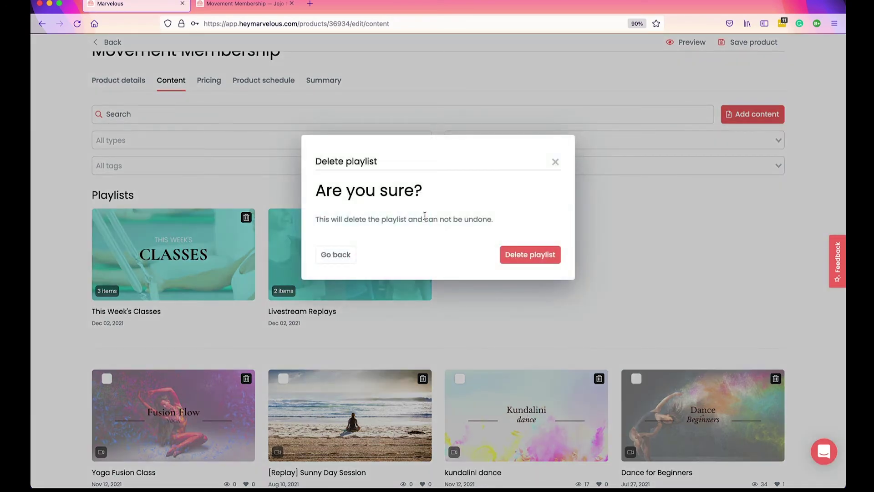
left_click(510, 255)
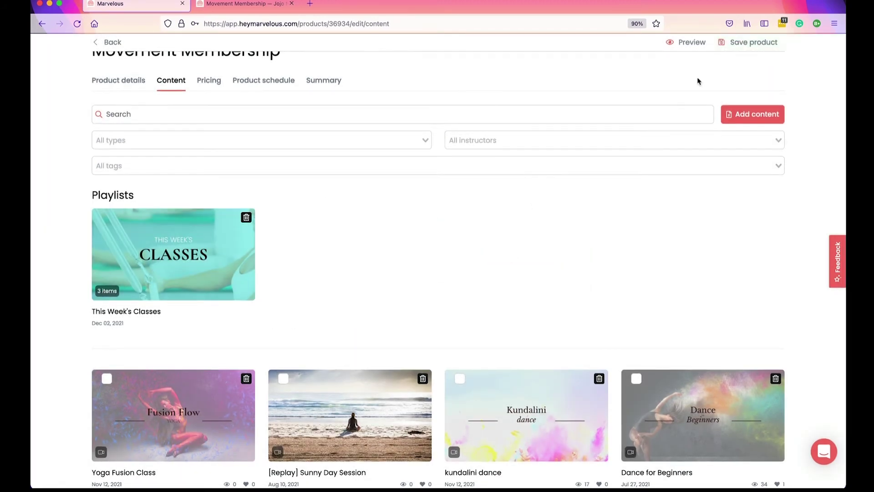
left_click(733, 45)
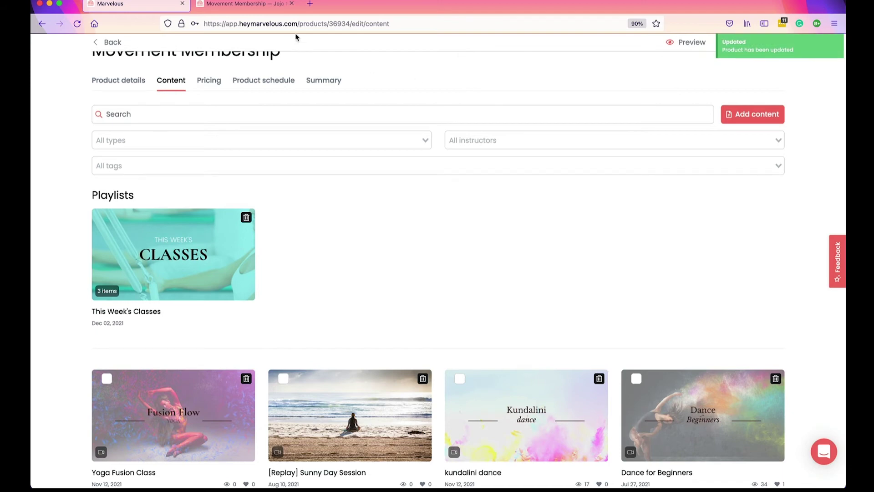
- Reload the student view to confirm only This Week's Classes remains, then return to the admin editor
left_click(273, 7)
left_click(268, 144)
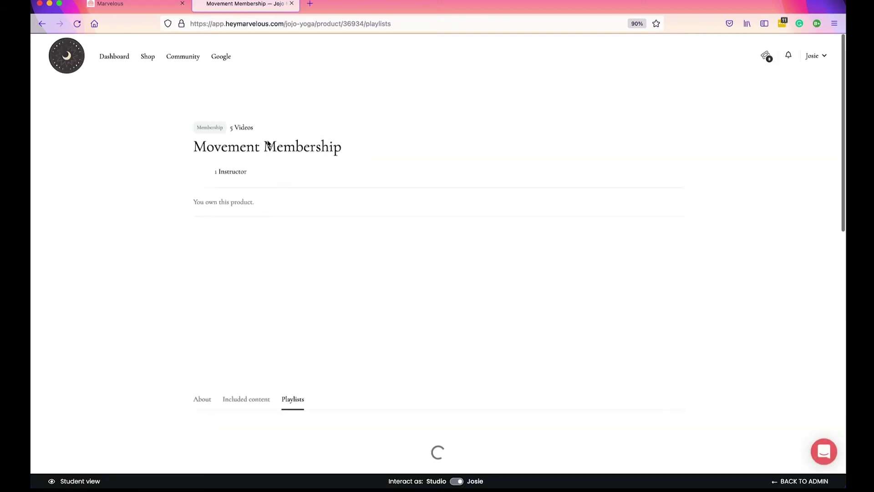
scroll(307, 328, "down", 5)
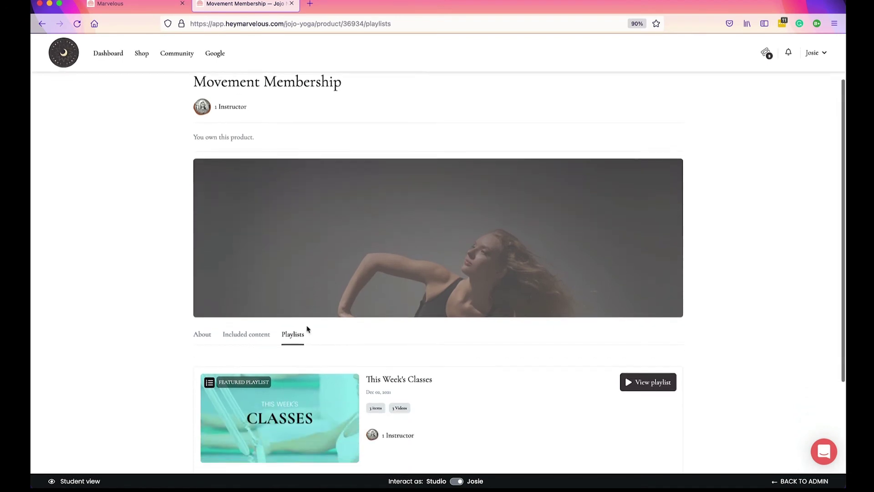
scroll(308, 329, "up", 5)
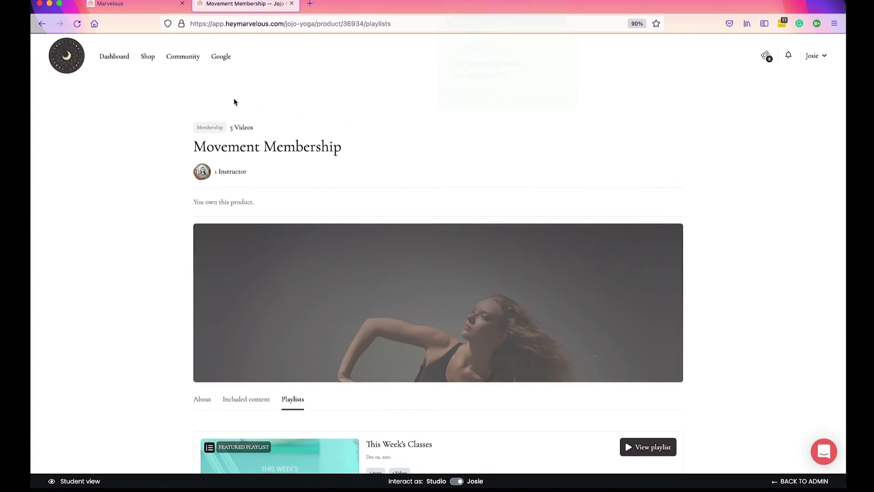
left_click(135, 10)
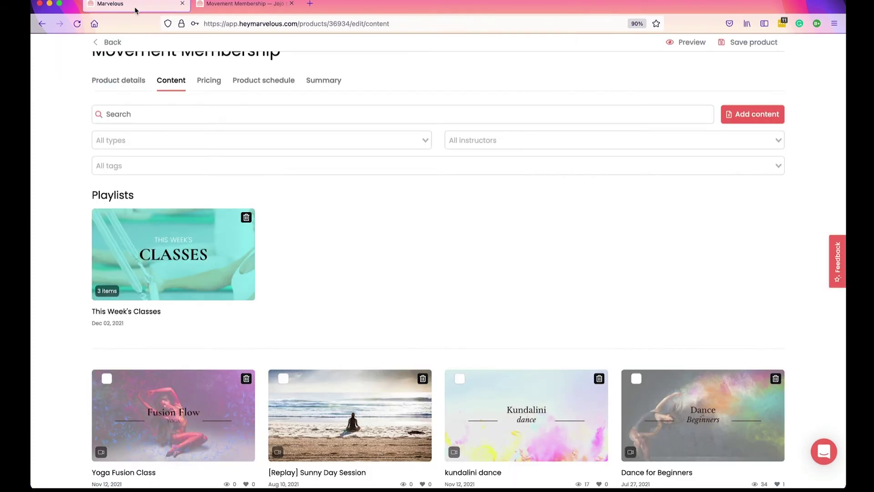
- In This Week's Classes, move Yoga Fusion Class below kundalini dance
left_click(161, 234)
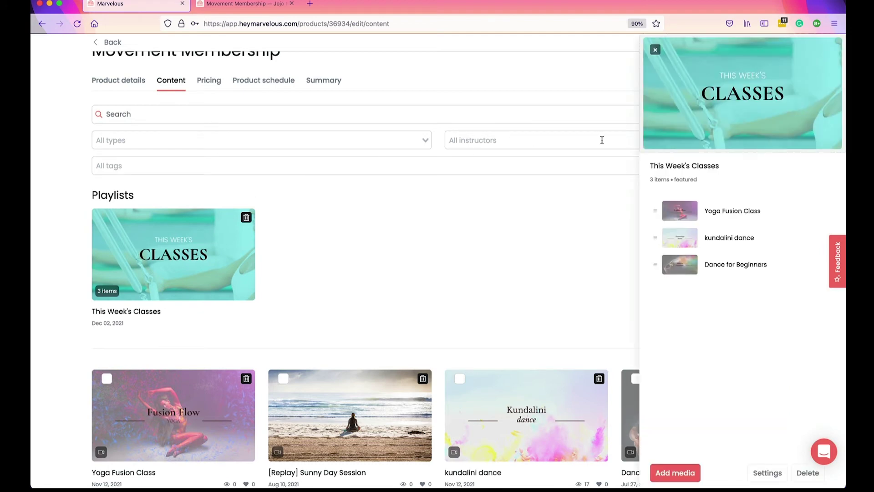
mouse_move(733, 110)
left_click_drag(657, 213, 656, 238)
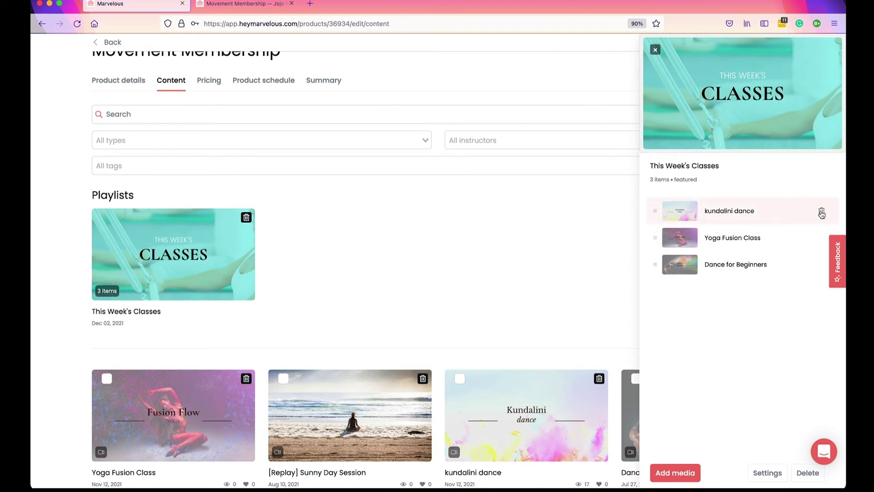
- Add Meditation 101 to This Week's Classes from the media library
left_click(681, 474)
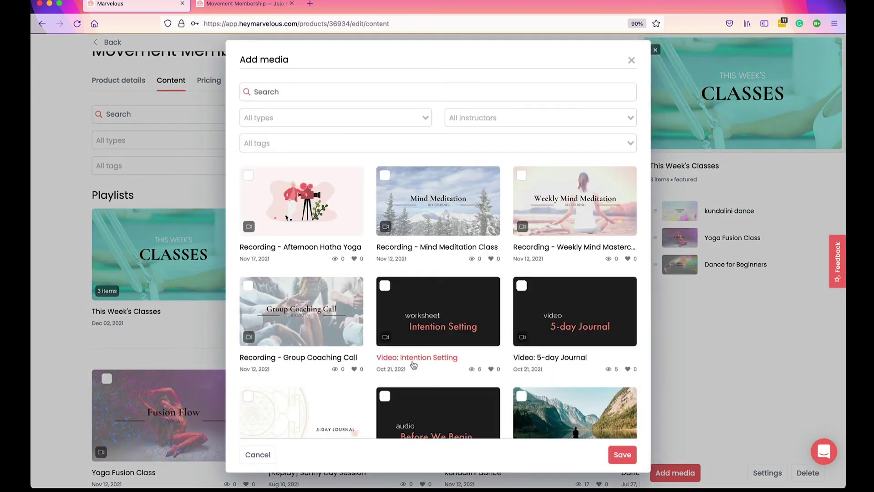
scroll(413, 364, "down", 5)
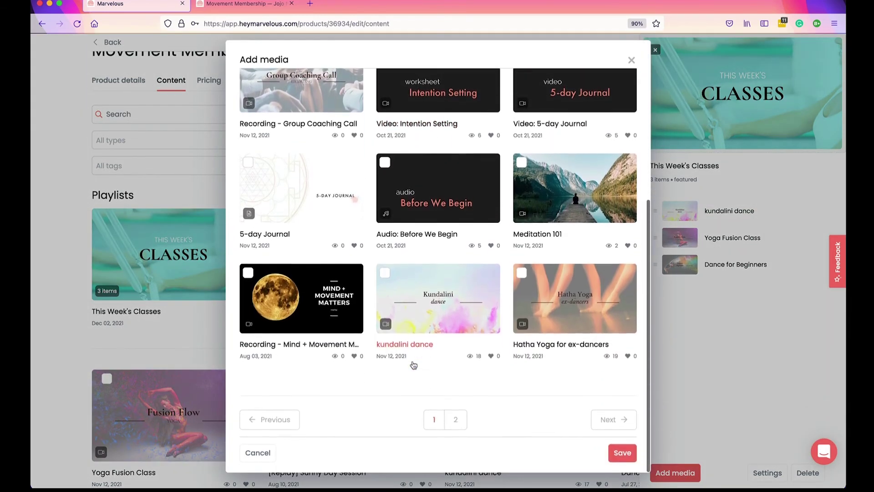
left_click(455, 421)
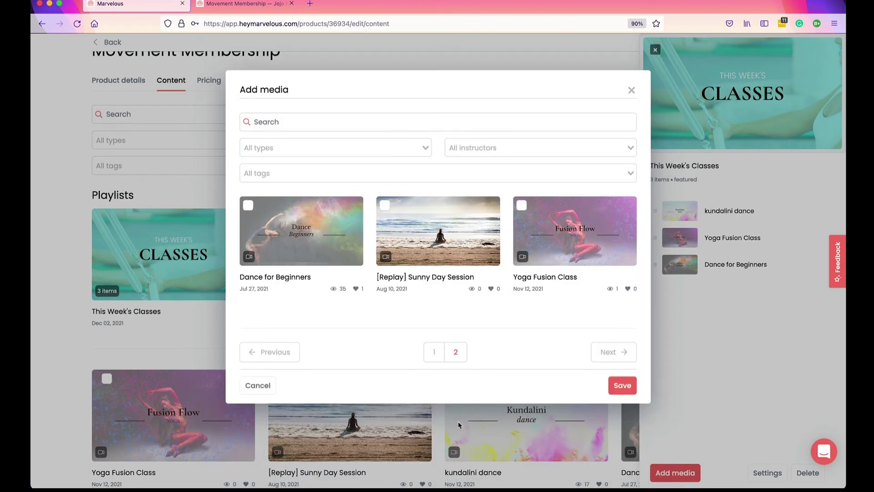
left_click(435, 351)
scroll(377, 325, "down", 5)
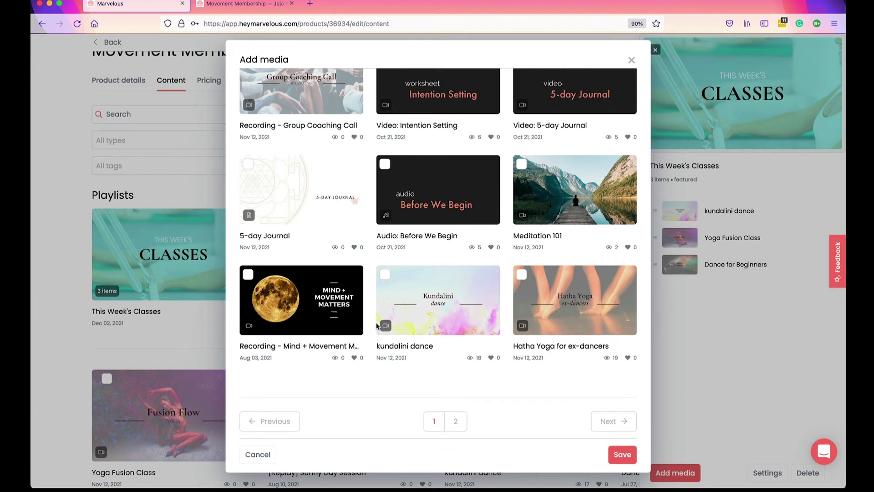
left_click(535, 245)
left_click(622, 454)
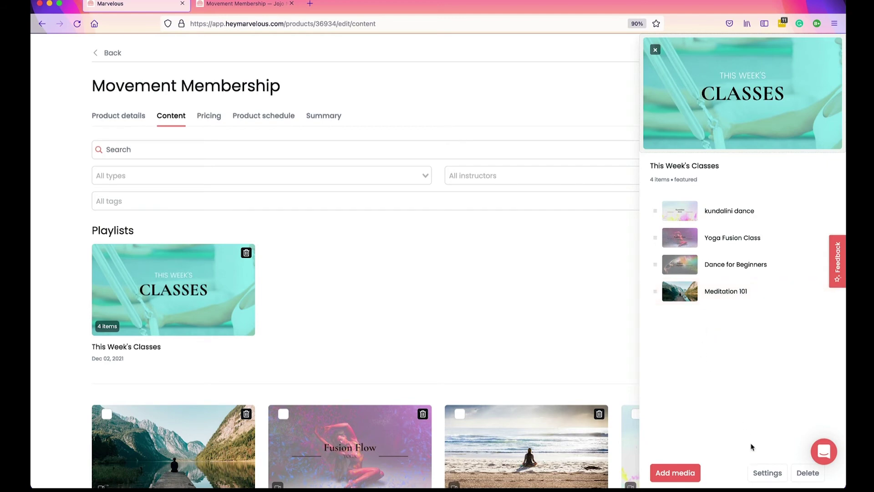
- Review This Week's Classes settings without changes and close its details panel
left_click(768, 472)
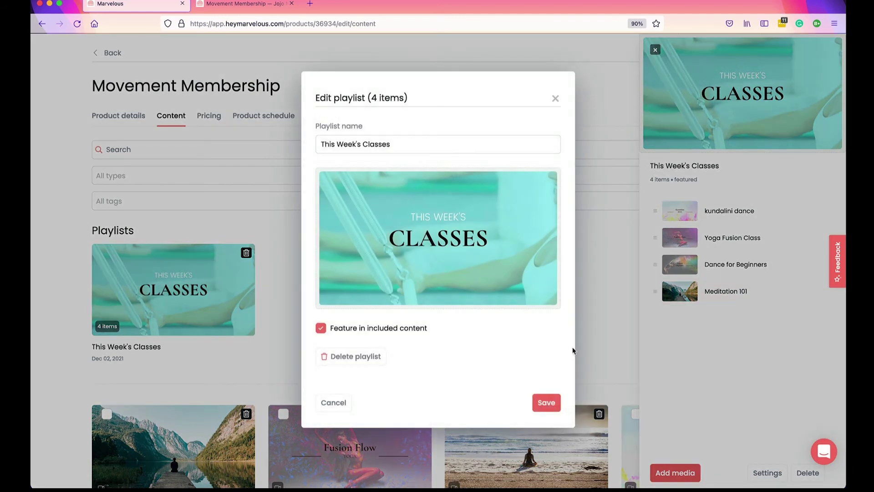
mouse_move(483, 245)
left_click(556, 99)
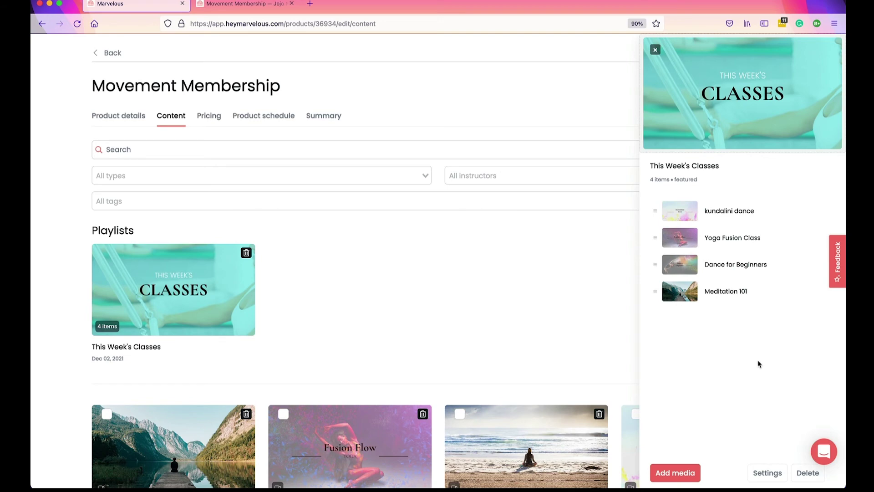
left_click(655, 51)
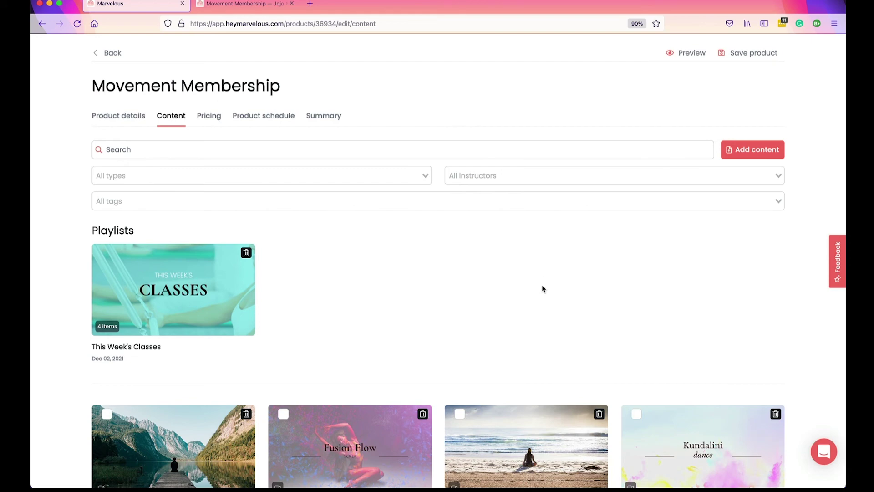
- Create a 'Yoga for Dancers' playlist from Yoga Fusion Class and Hatha Yoga for ex-dancers
scroll(543, 288, "down", 3)
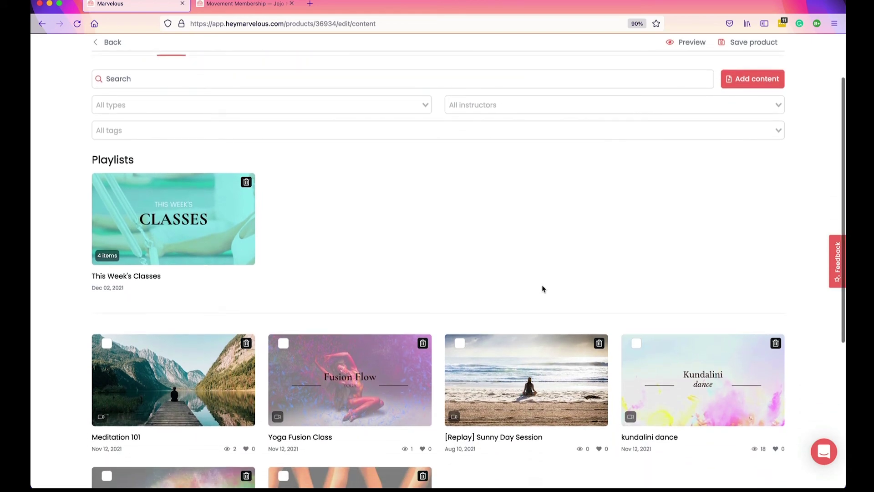
scroll(543, 288, "down", 3)
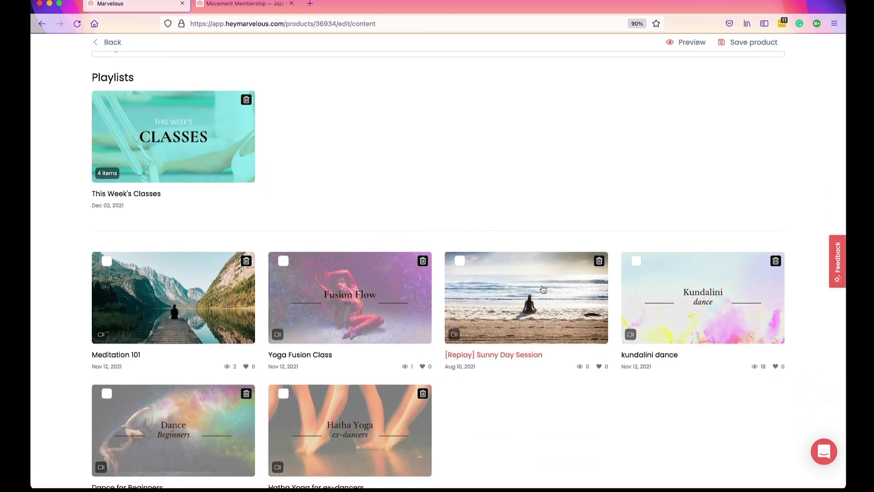
left_click(283, 262)
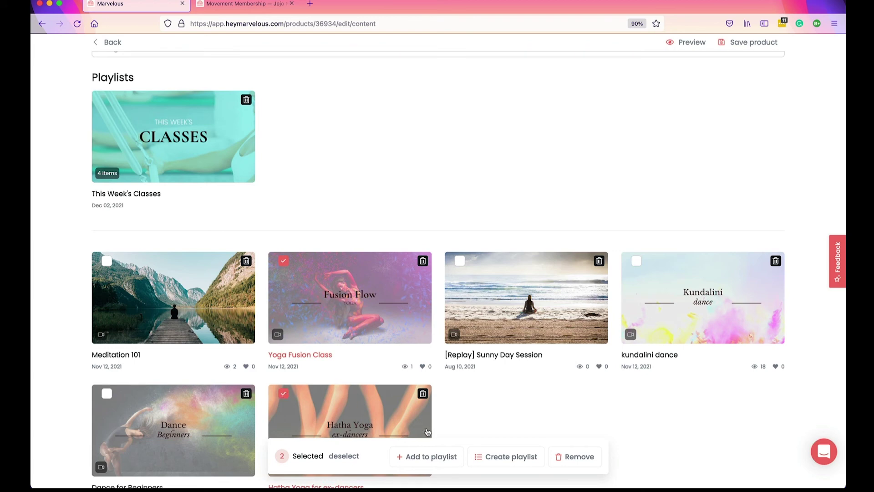
left_click(507, 461)
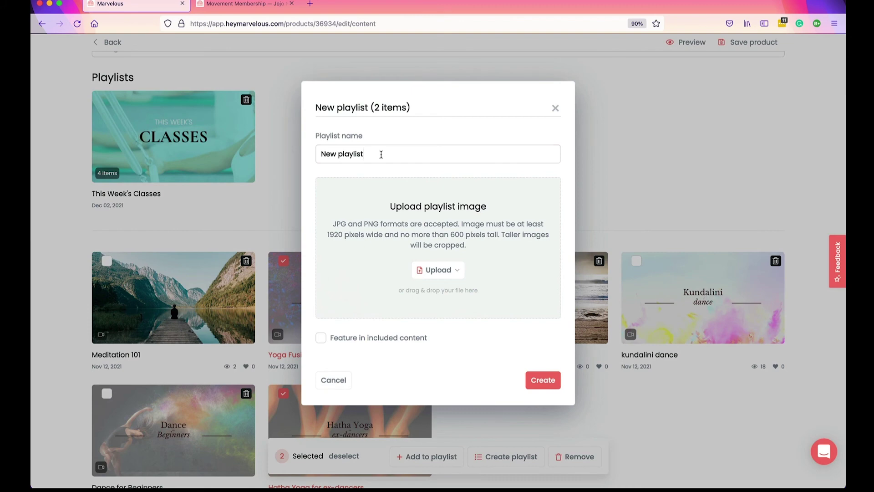
left_click_drag(381, 152, 322, 148)
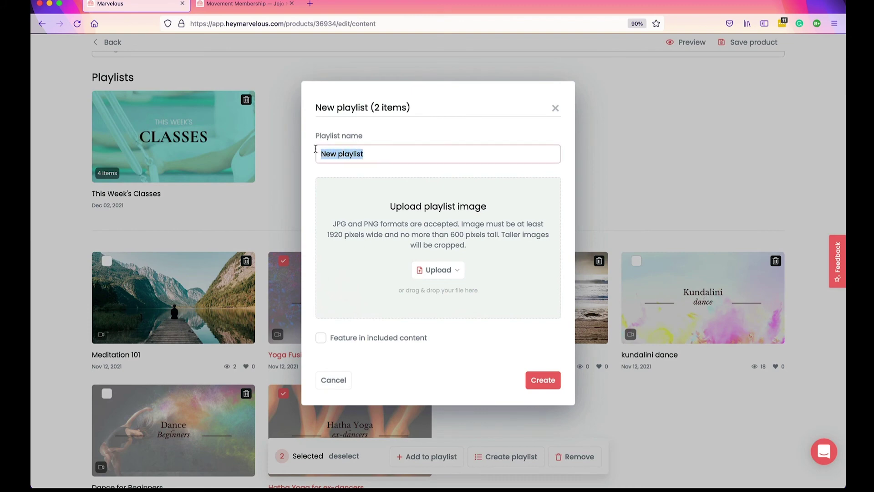
type("Yoga for ")
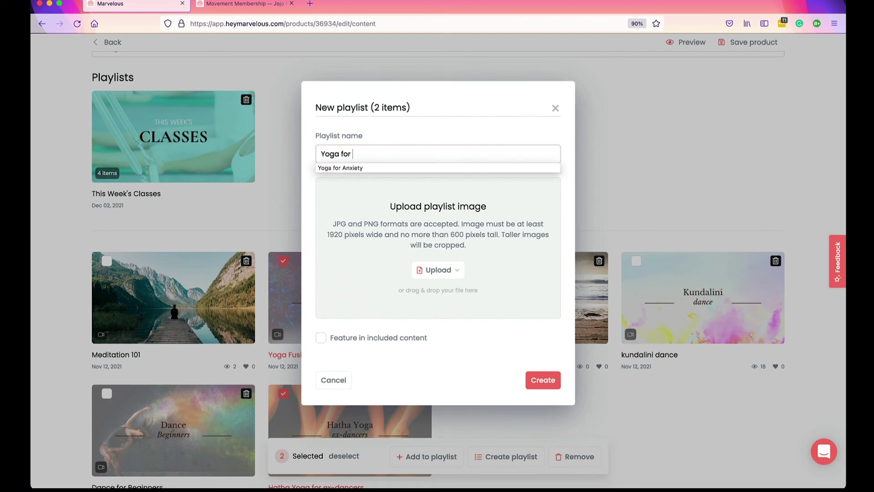
type("Dancers")
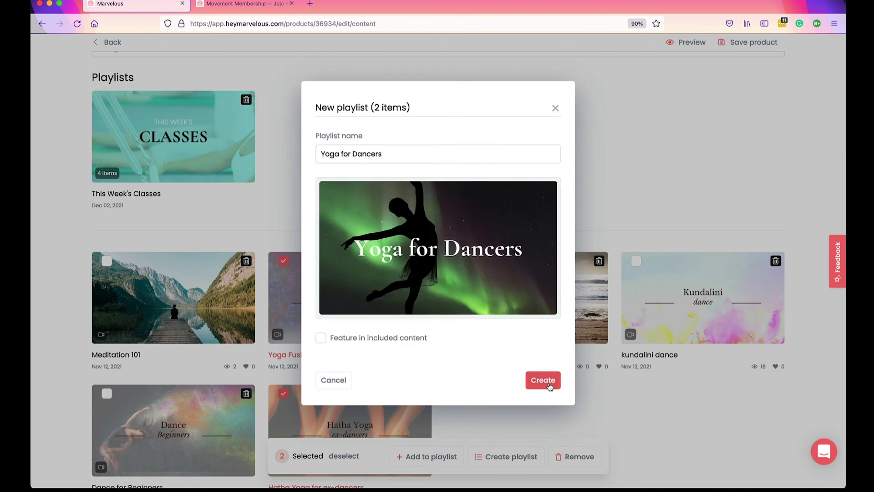
left_click(549, 386)
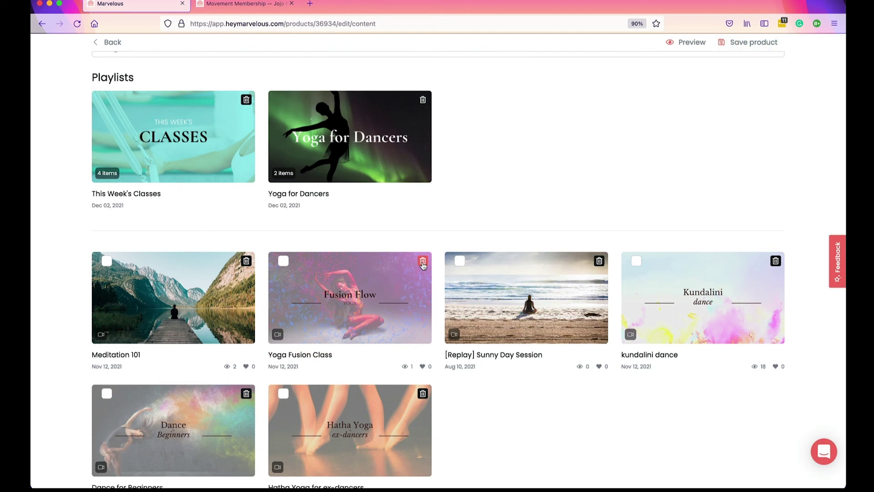
- Remove the standalone Yoga Fusion Class and Hatha Yoga for ex-dancers cards, save, and open student view
left_click(422, 262)
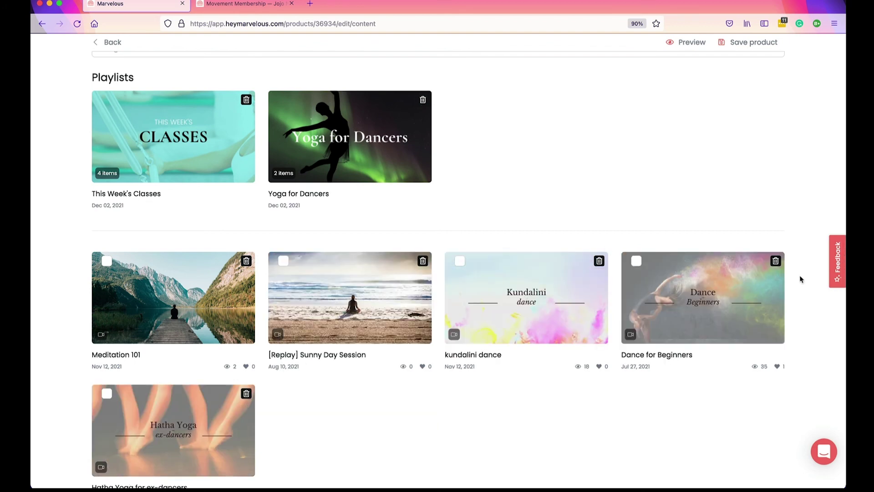
left_click(246, 395)
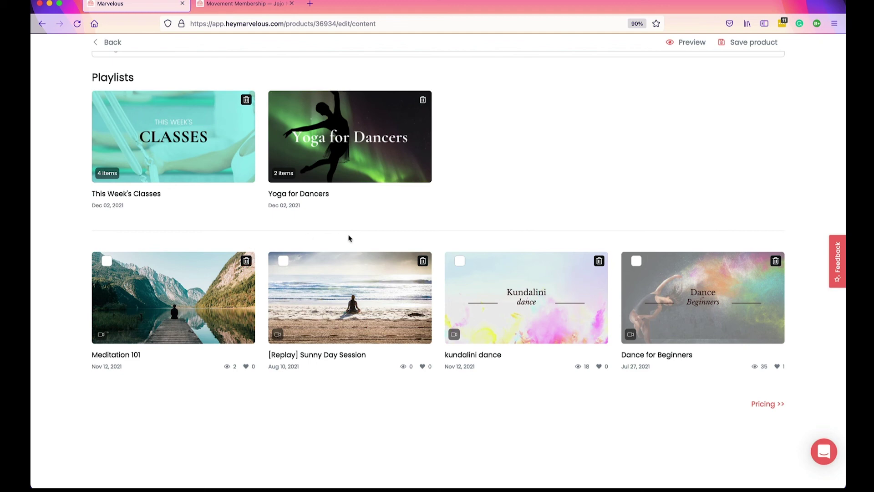
left_click(745, 44)
left_click(247, 5)
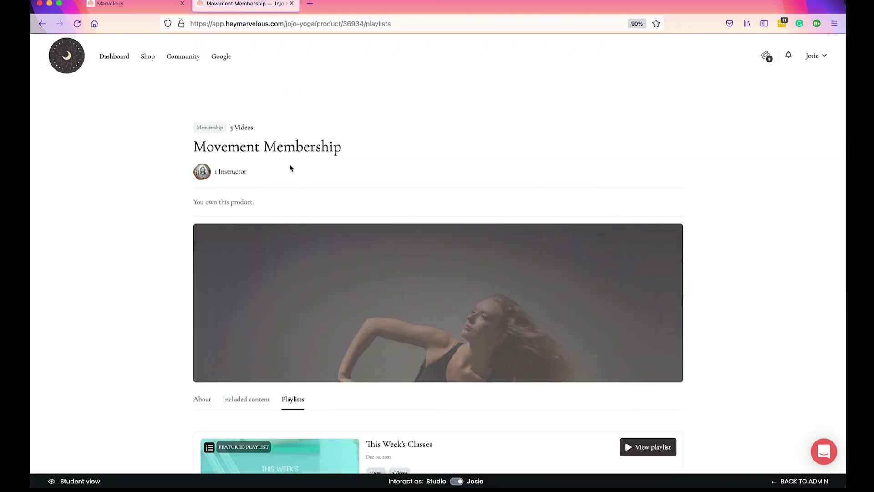
- Reload the student view and scroll down to the listed playlists
scroll(290, 168, "down", 3)
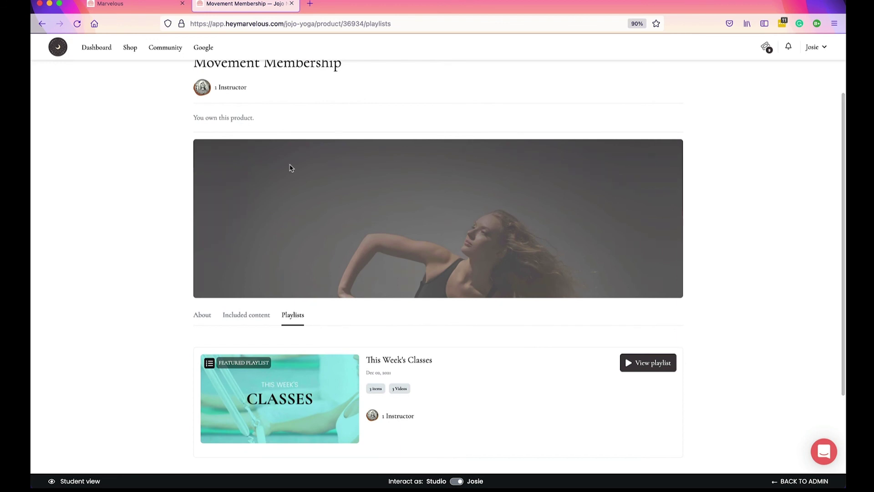
key("super+r")
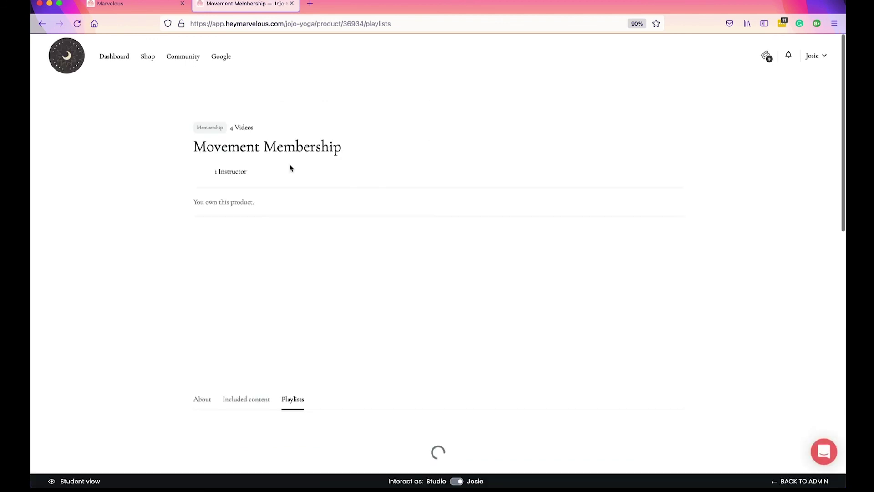
scroll(291, 168, "down", 5)
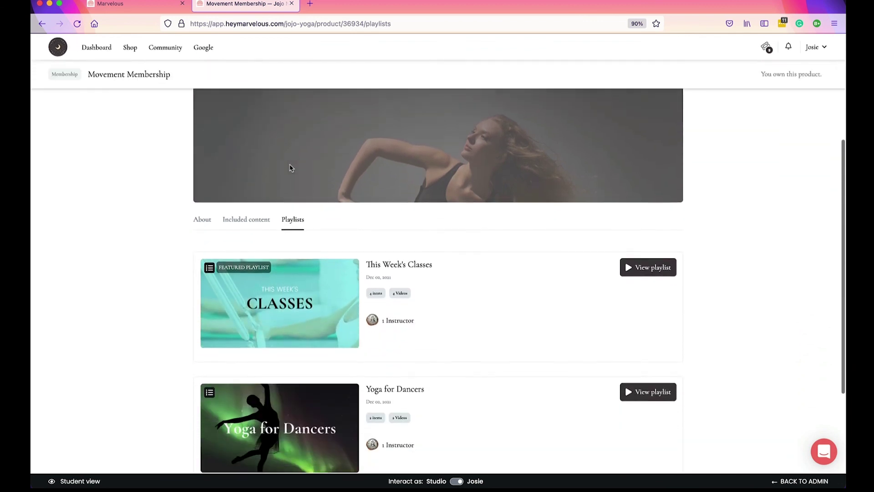
scroll(290, 168, "down", 3)
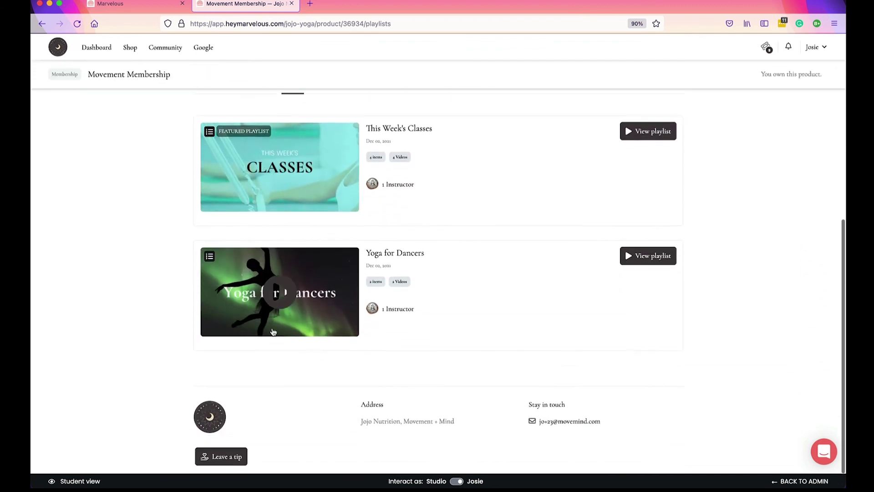
- Preview the Yoga for Dancers playlist, then show Included content with This Week's Classes featured
left_click(643, 256)
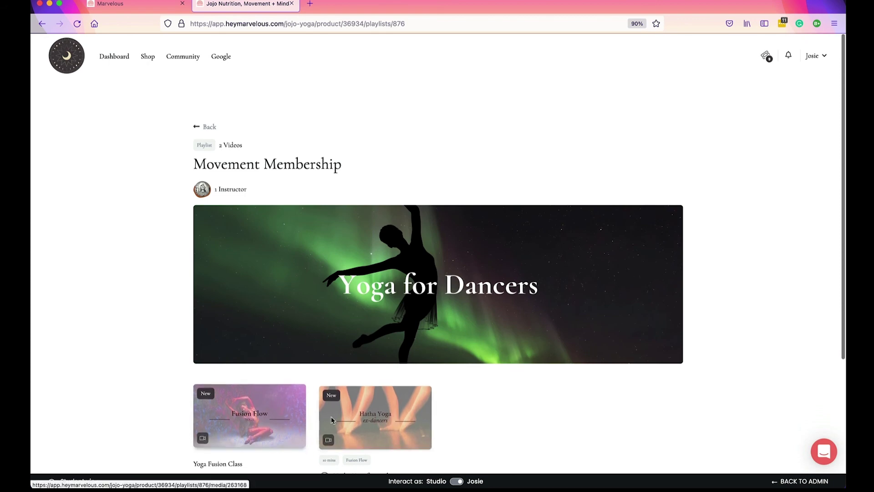
left_click(210, 128)
left_click(242, 401)
scroll(242, 401, "down", 7)
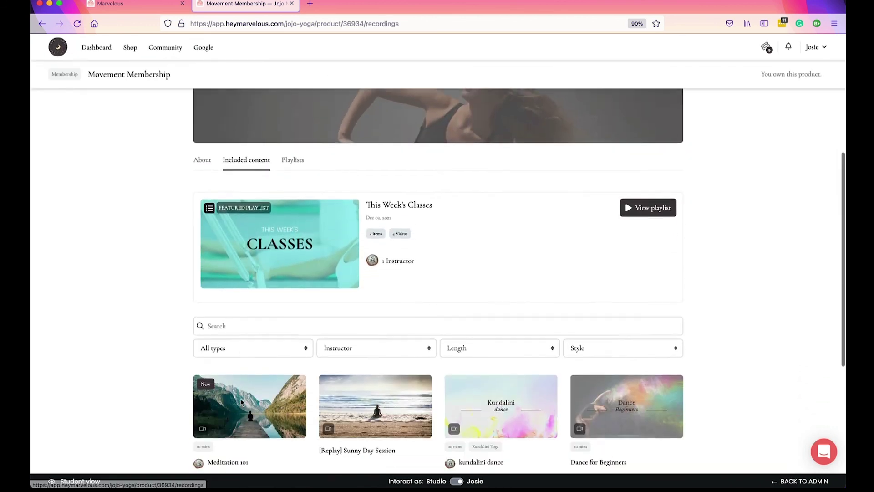